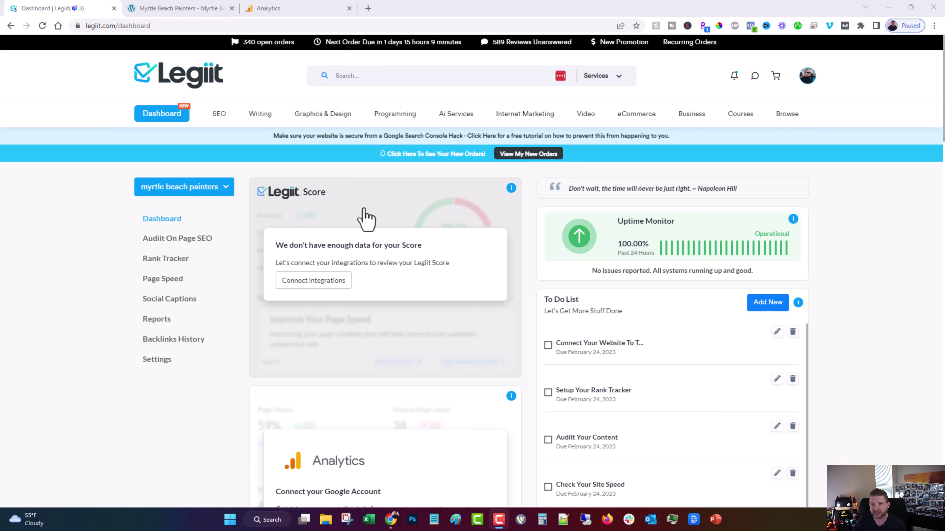
Scroll down through the Legiit dashboard page and back up a little
scroll(677, 217, down, 4)
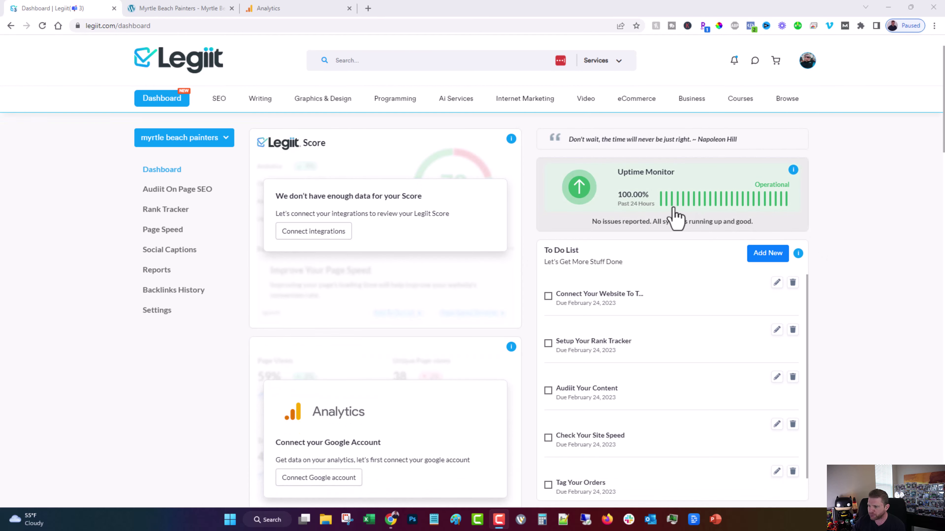
scroll(774, 354, down, 8)
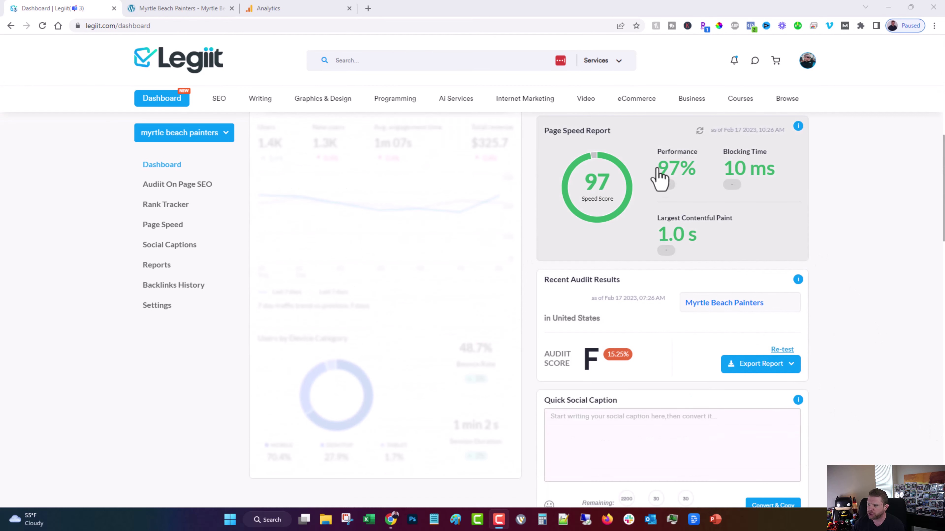
scroll(600, 312, down, 1)
scroll(599, 313, down, 4)
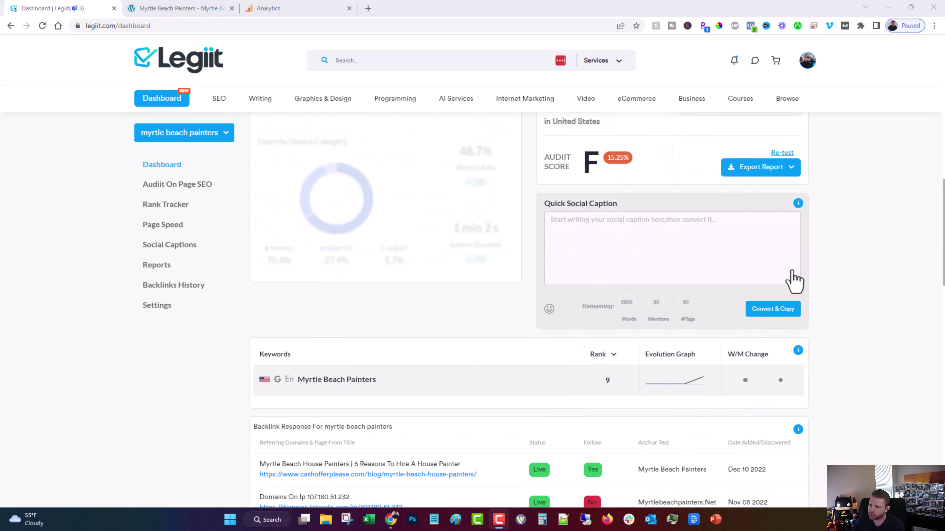
scroll(763, 251, down, 5)
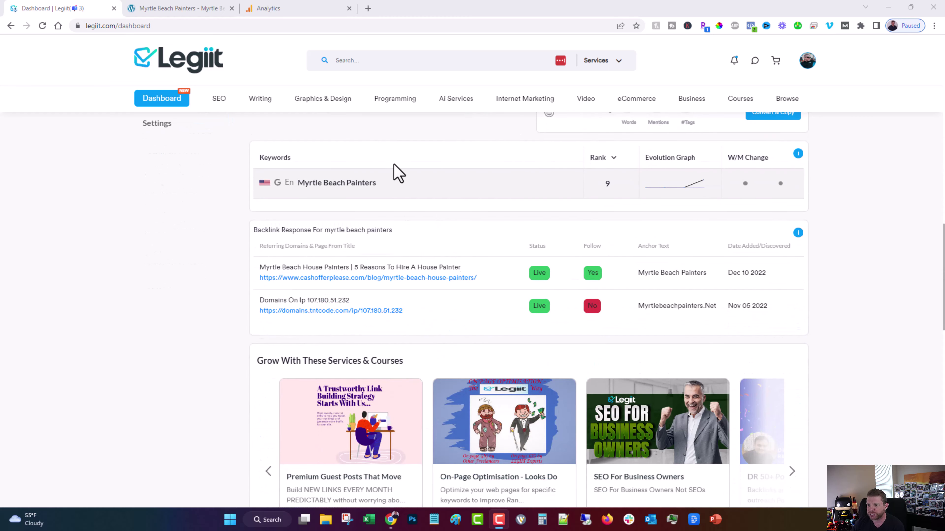
scroll(445, 323, down, 5)
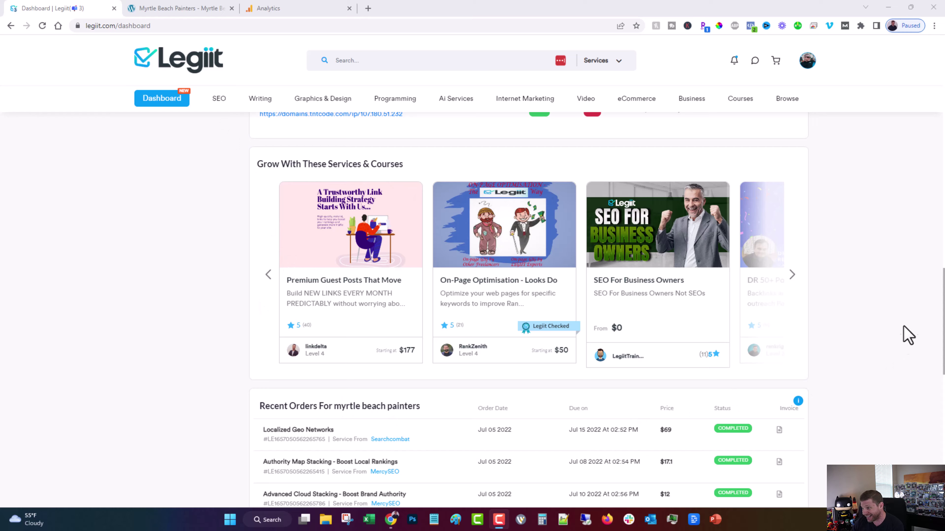
scroll(163, 310, down, 12)
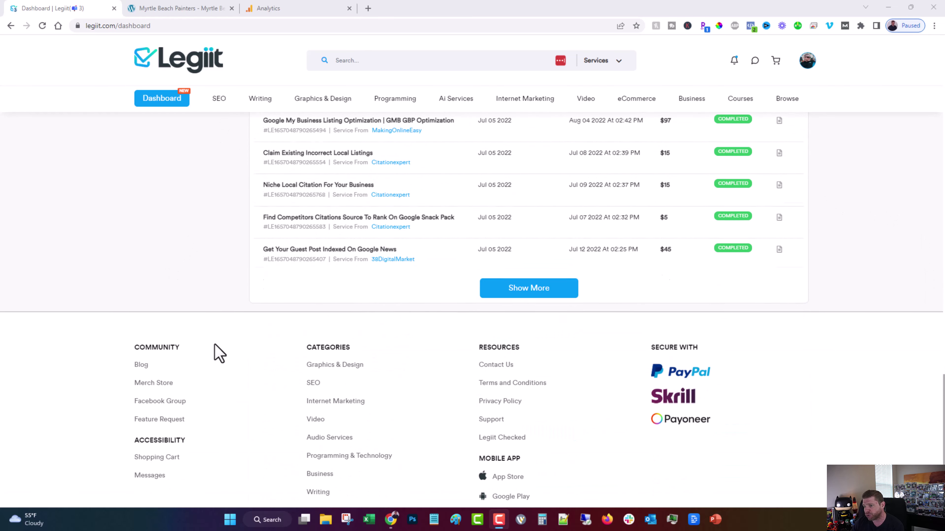
scroll(212, 351, up, 18)
scroll(208, 349, up, 10)
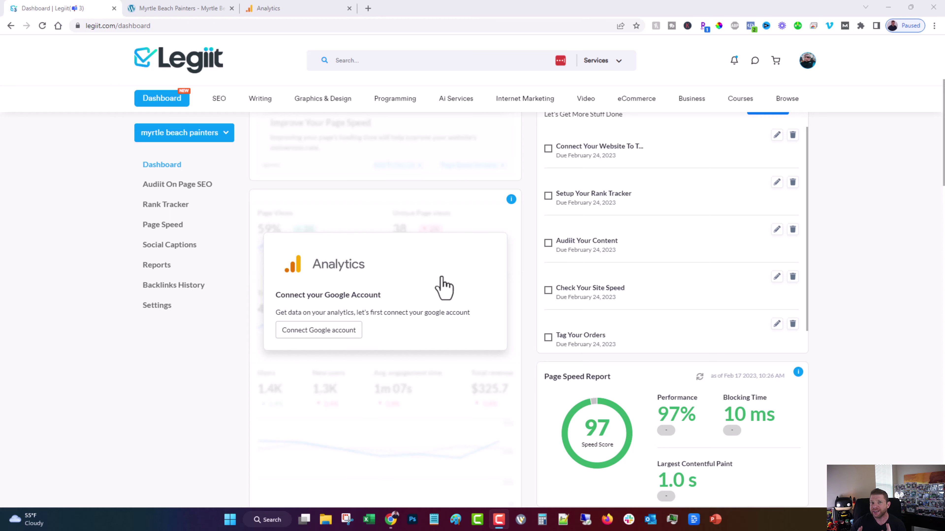
Return to the Google homepage tab and search for 'google analytics'
click(283, 8)
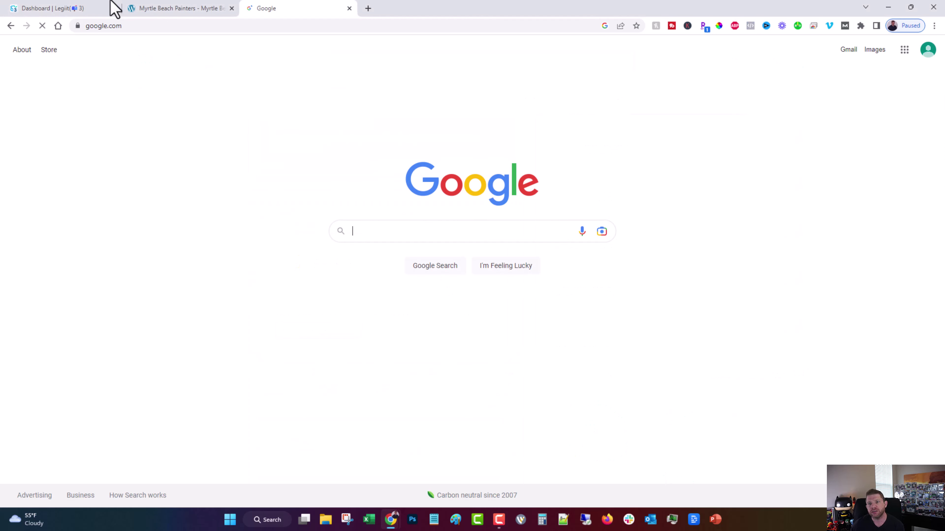
click(41, 8)
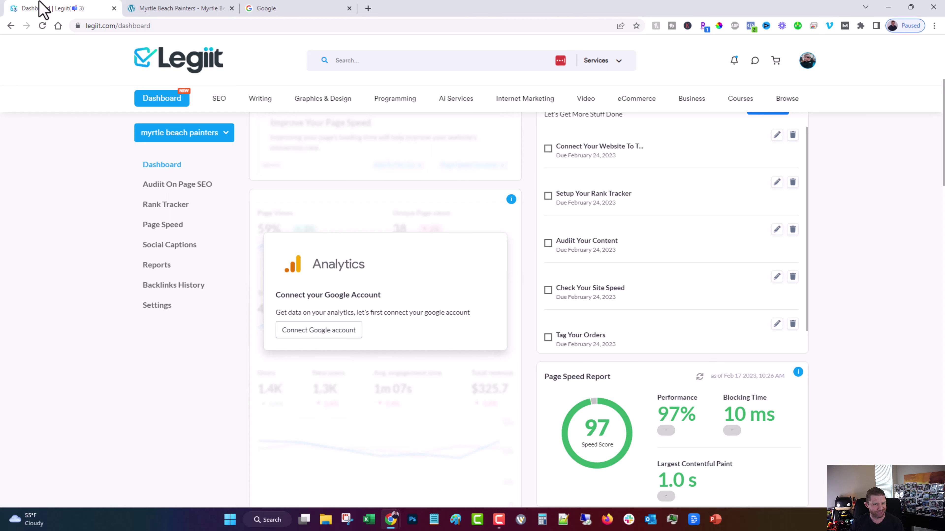
click(292, 5)
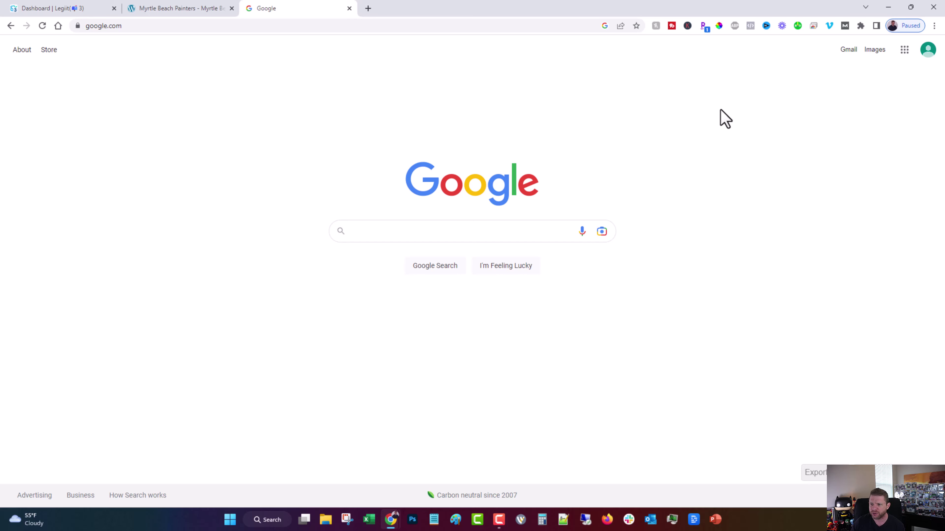
click(392, 232)
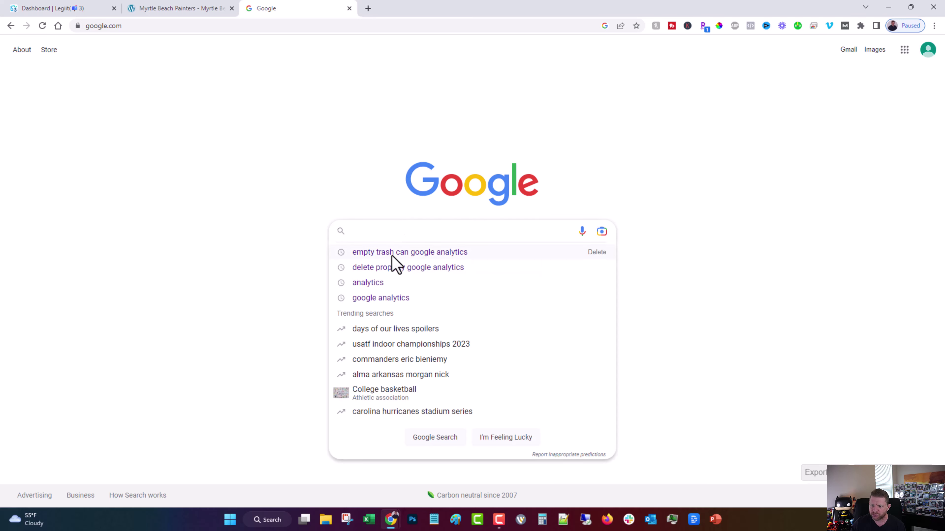
click(376, 298)
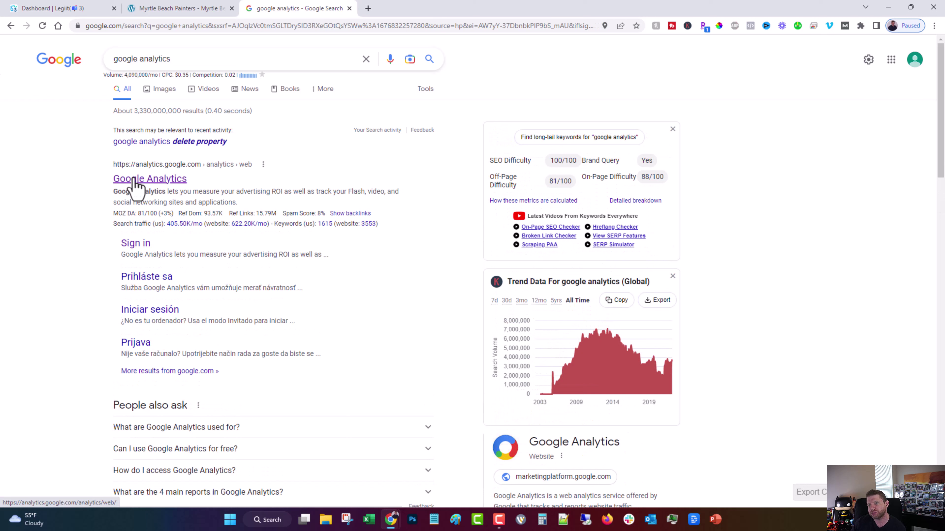
Open the analytics.google.com result and dismiss the 'monsteri' find bar
click(135, 185)
click(133, 8)
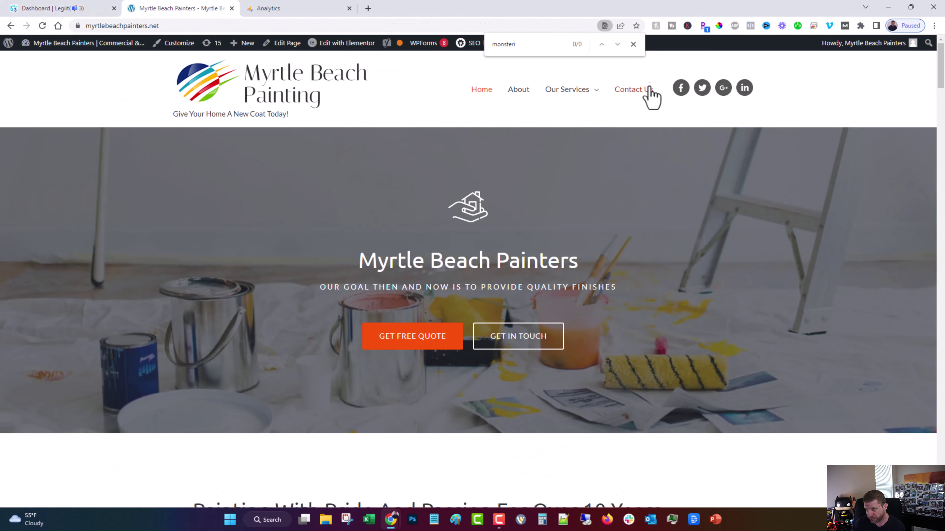
click(633, 44)
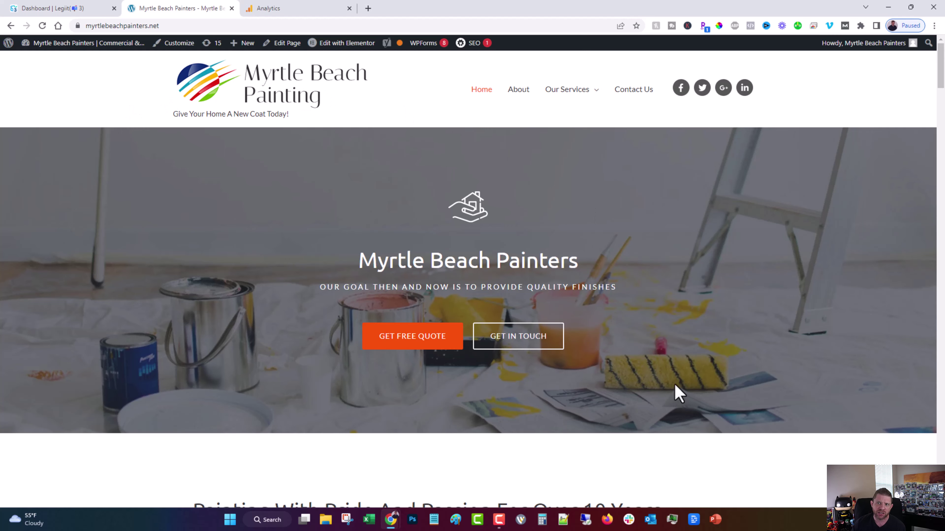
scroll(672, 389, down, 15)
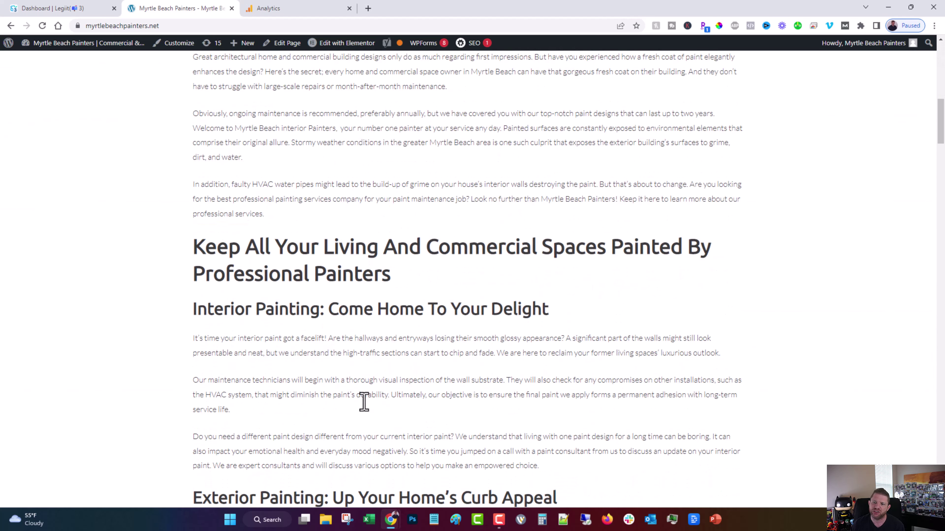
scroll(367, 378, up, 15)
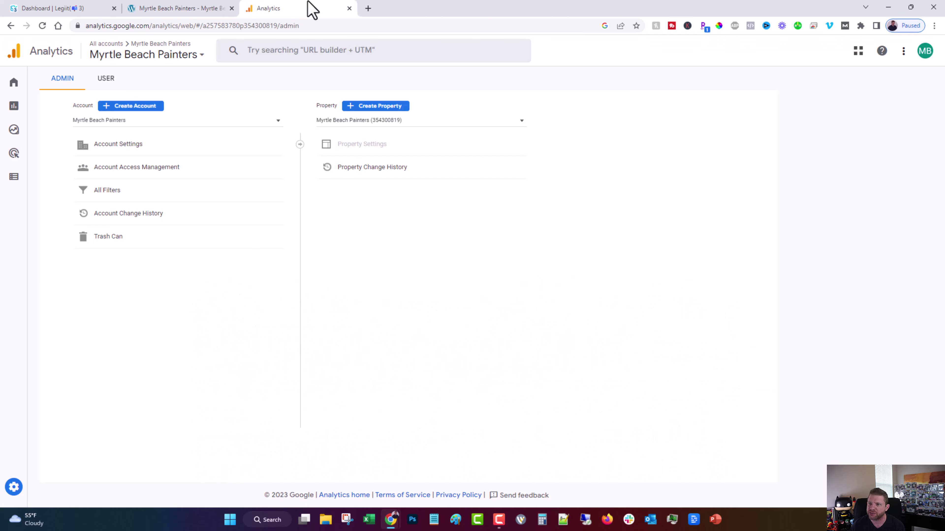
Start a new Analytics account named 'Myrtle Beach Painters' with Google data sharing enabled
click(308, 9)
click(135, 106)
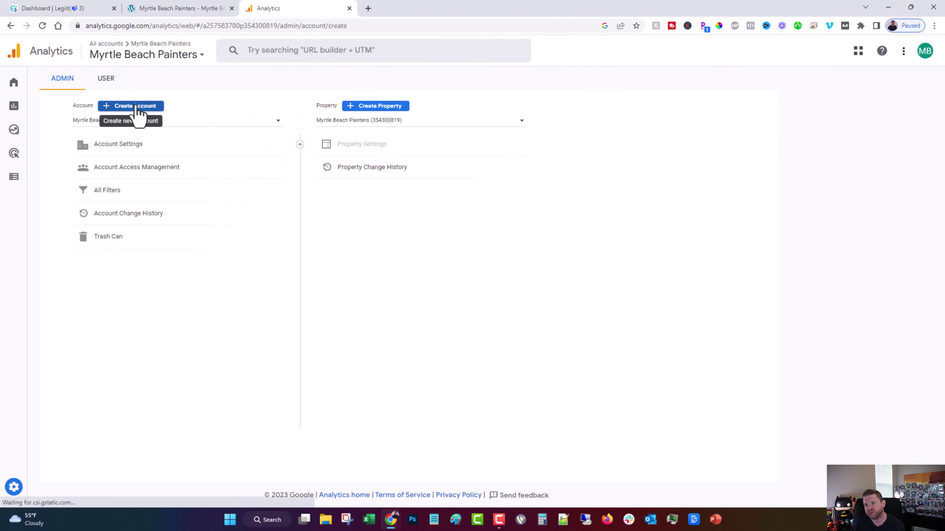
click(164, 212)
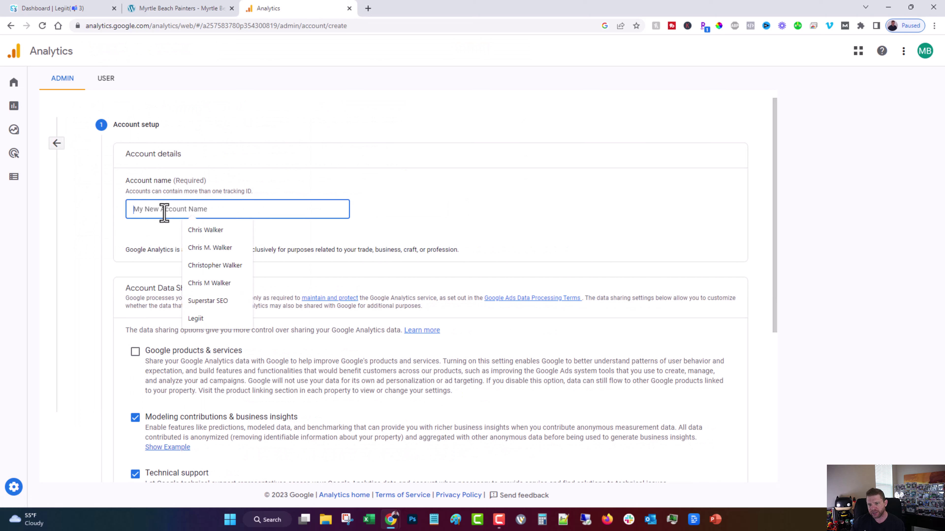
text(Myrtl)
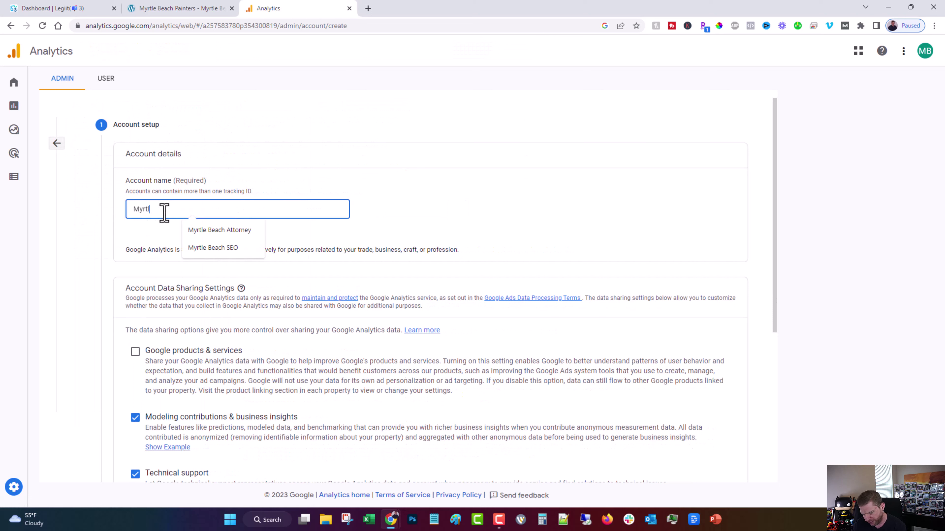
text(e Be)
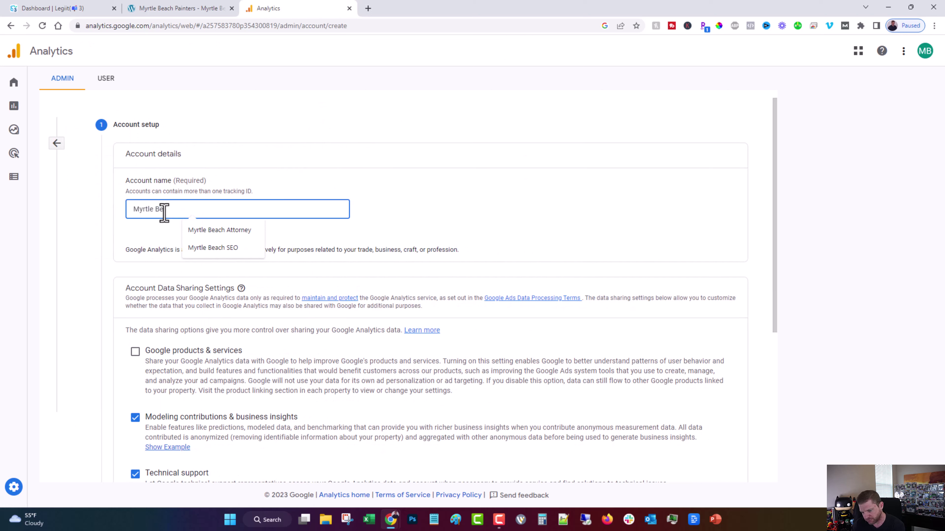
text(ach Painters)
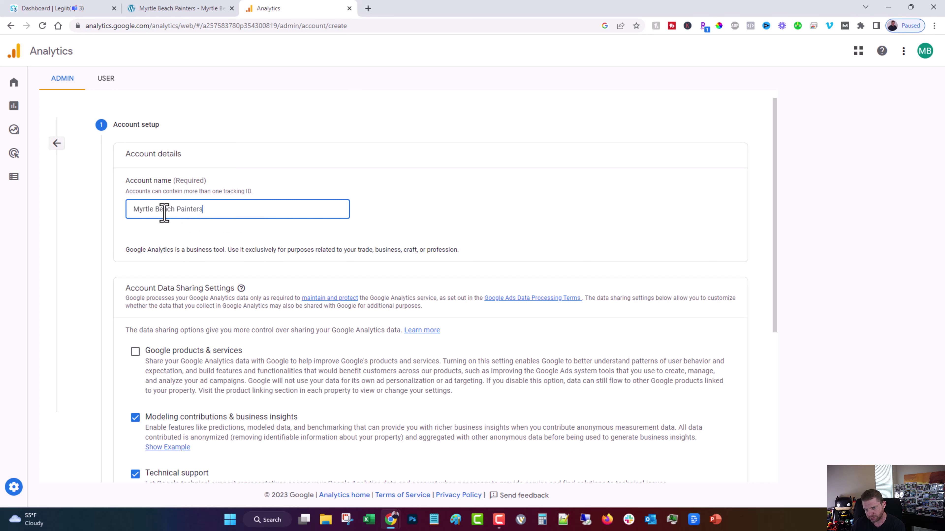
scroll(141, 380, down, 2)
click(135, 254)
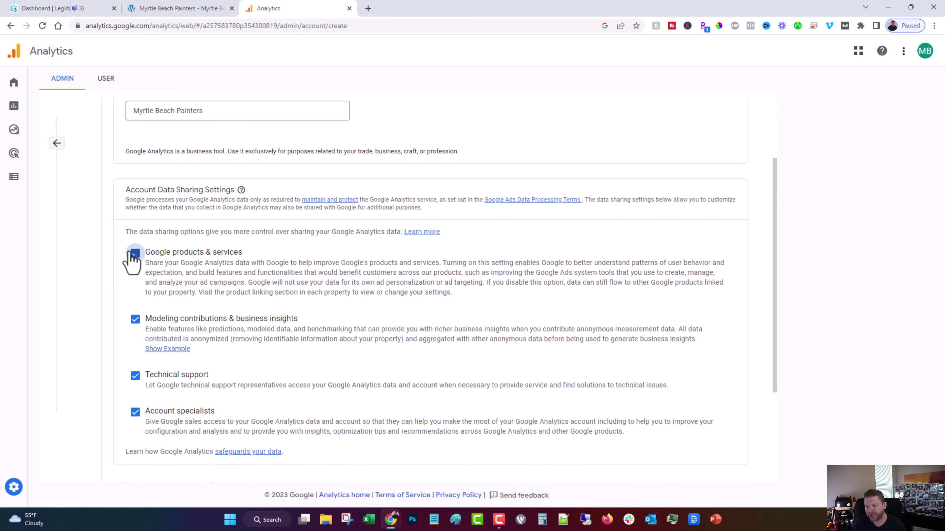
scroll(211, 281, down, 4)
click(145, 392)
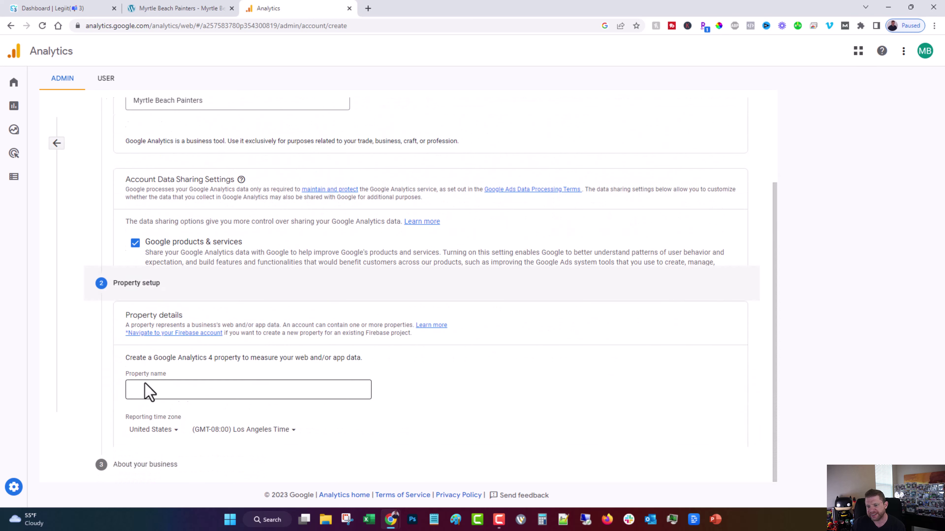
Name the property 'Myrtle Beach Painters' with (GMT-05:00) New York Time, leaving advanced options off
click(222, 265)
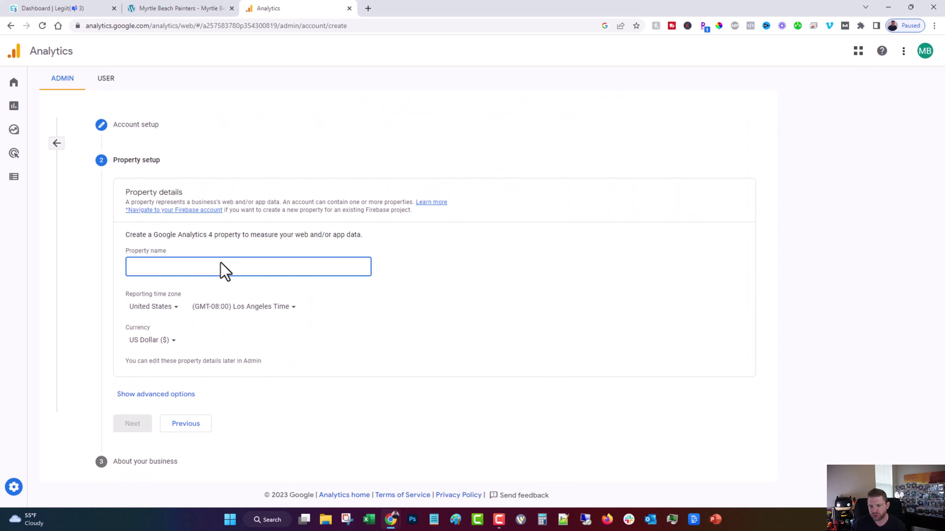
text(Myrtle B)
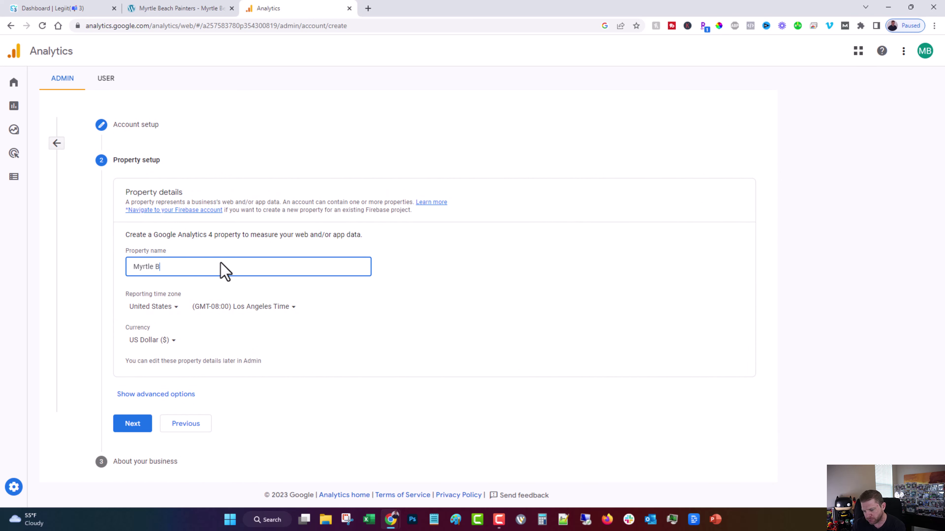
text(each Painters)
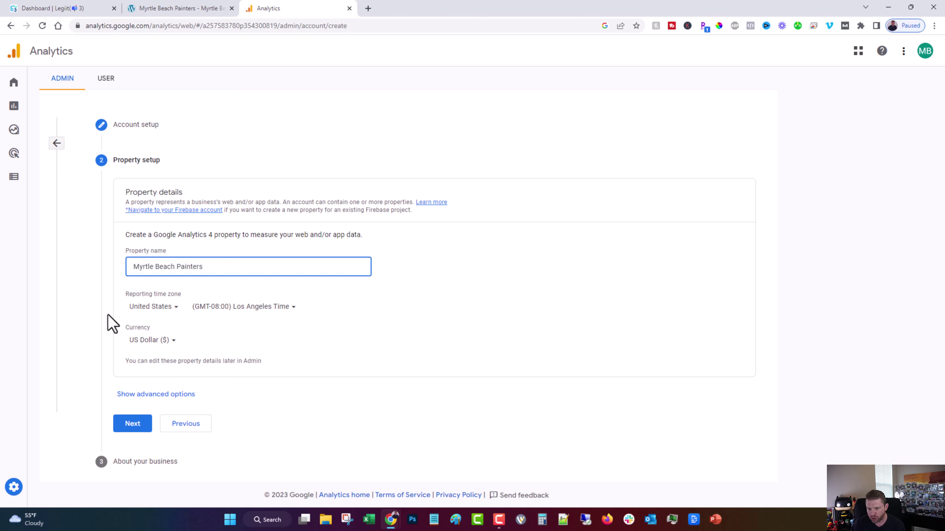
click(240, 307)
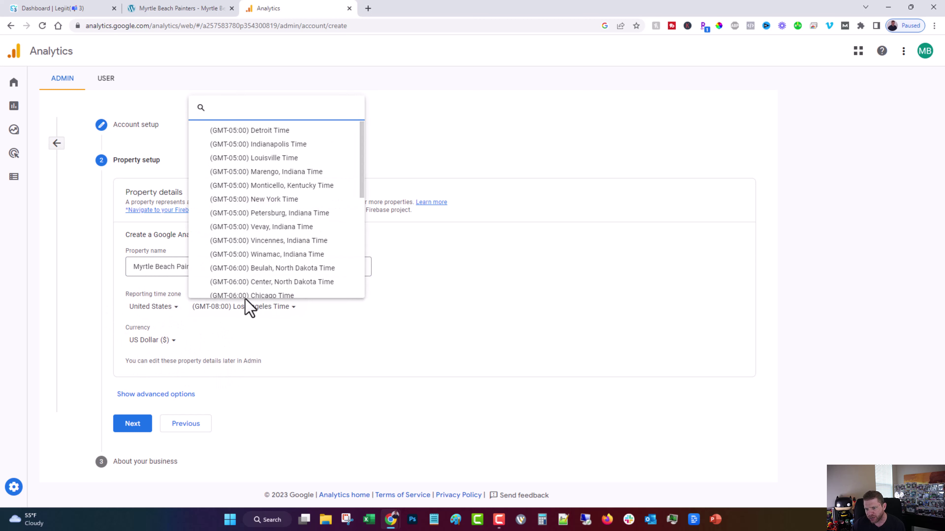
click(286, 200)
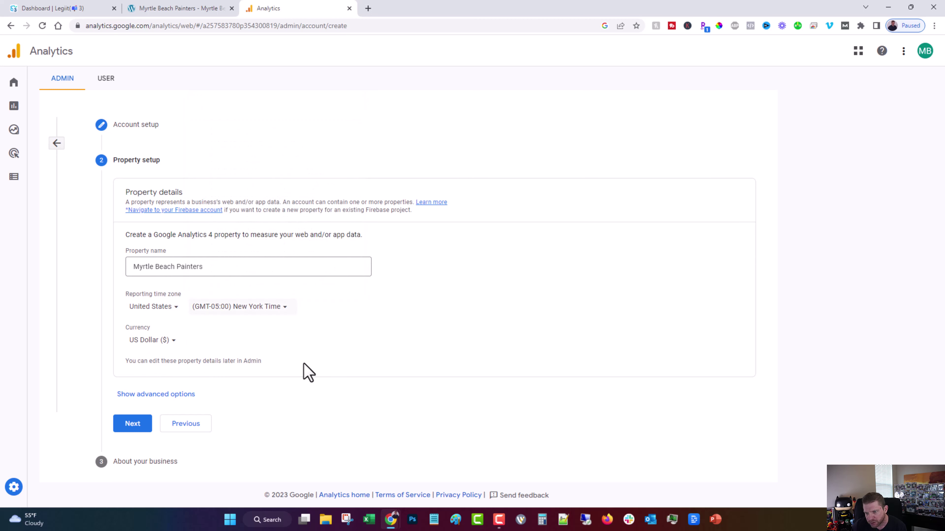
click(153, 394)
scroll(352, 325, down, 2)
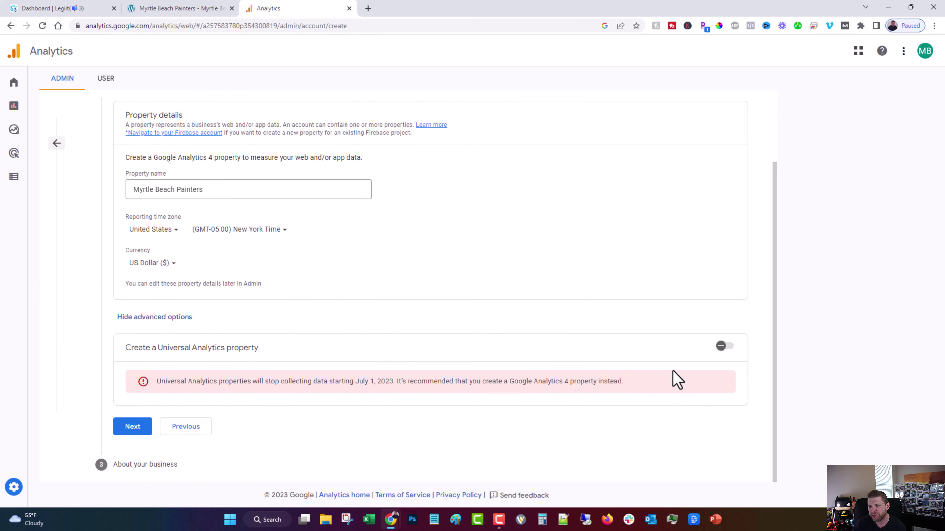
click(178, 317)
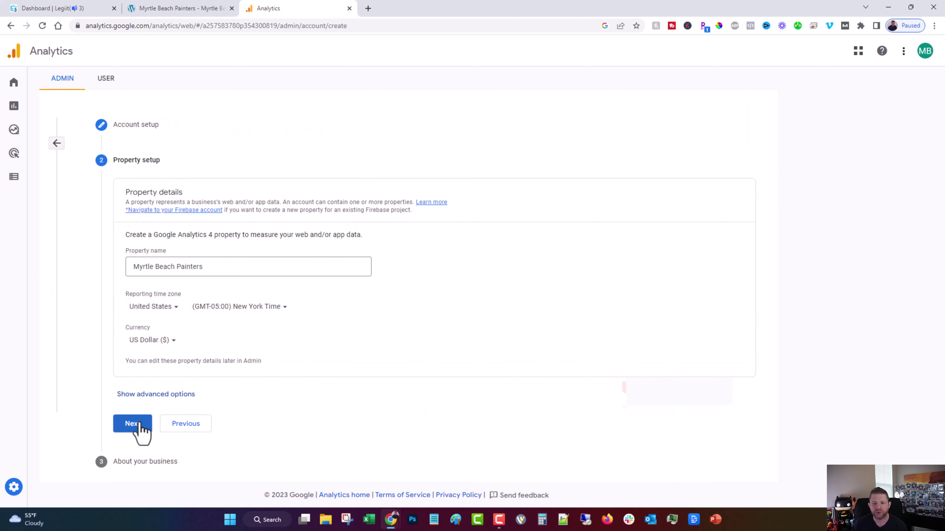
Describe the business as small (1–10 employees) Home & Garden, targeting engagement and lead generation
click(132, 424)
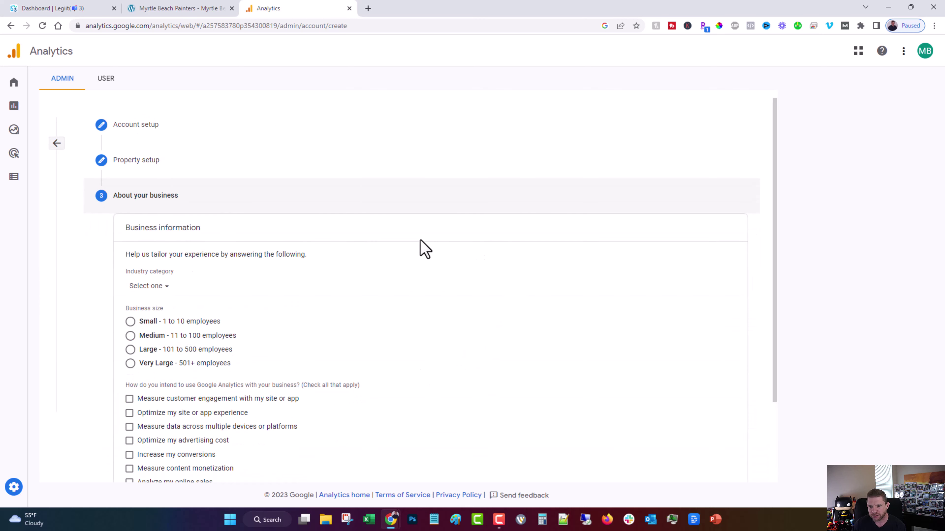
click(147, 238)
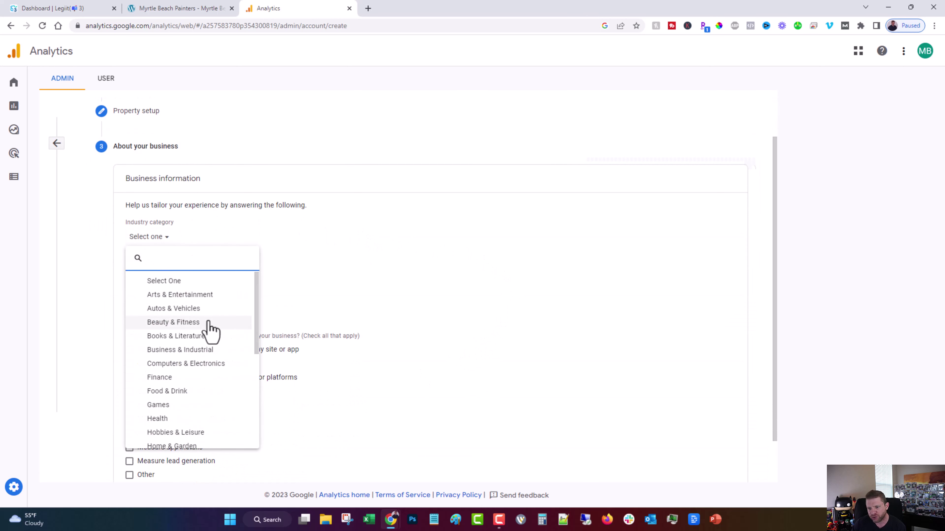
scroll(202, 346, down, 3)
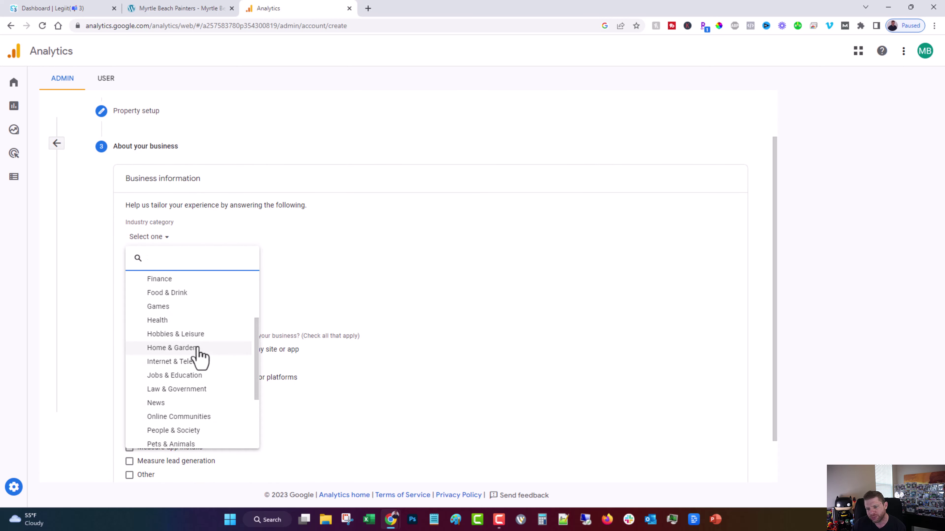
click(197, 349)
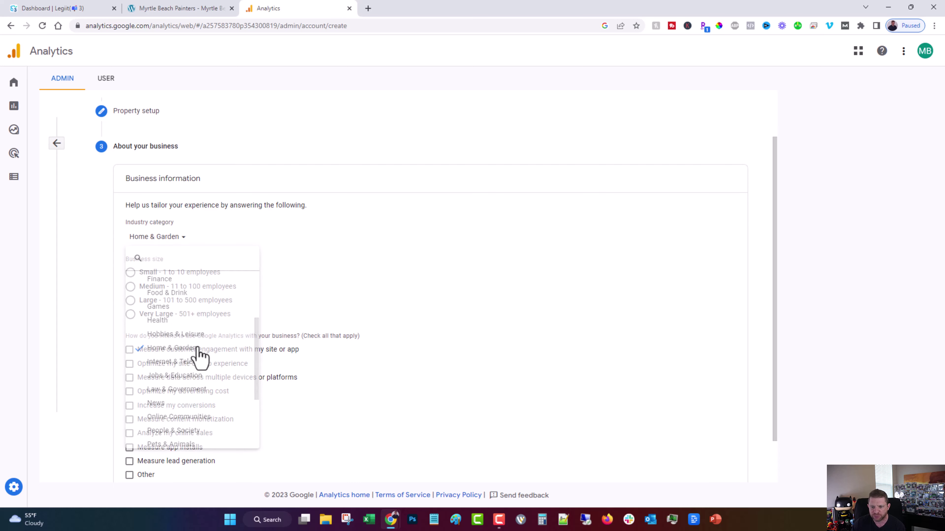
click(131, 273)
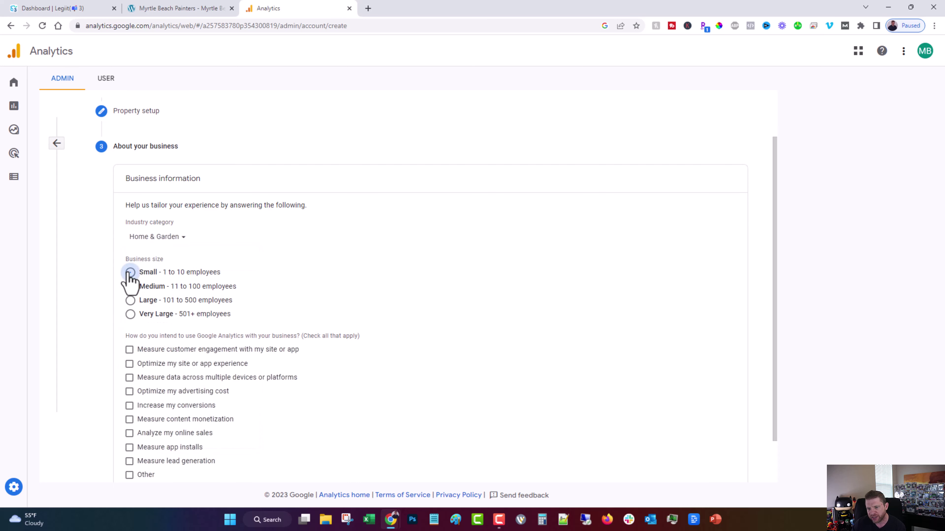
scroll(131, 273, down, 1)
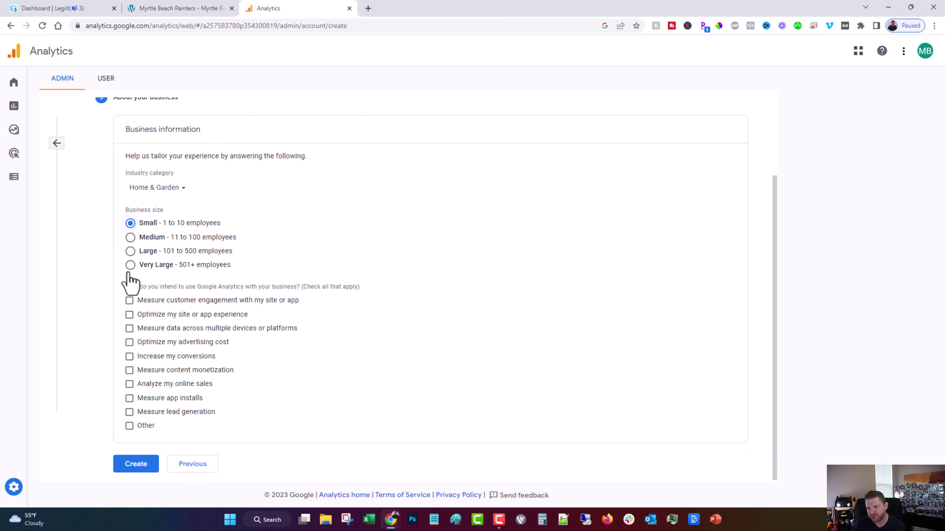
click(240, 300)
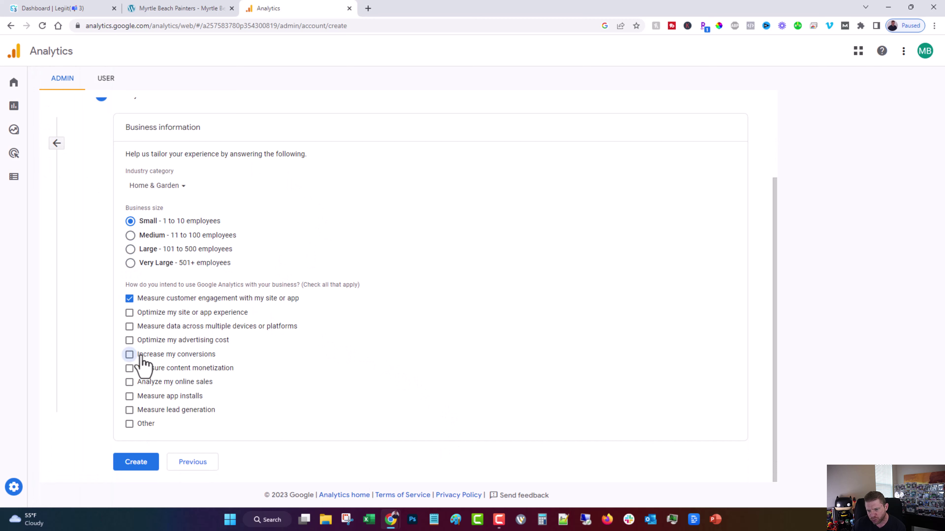
click(150, 410)
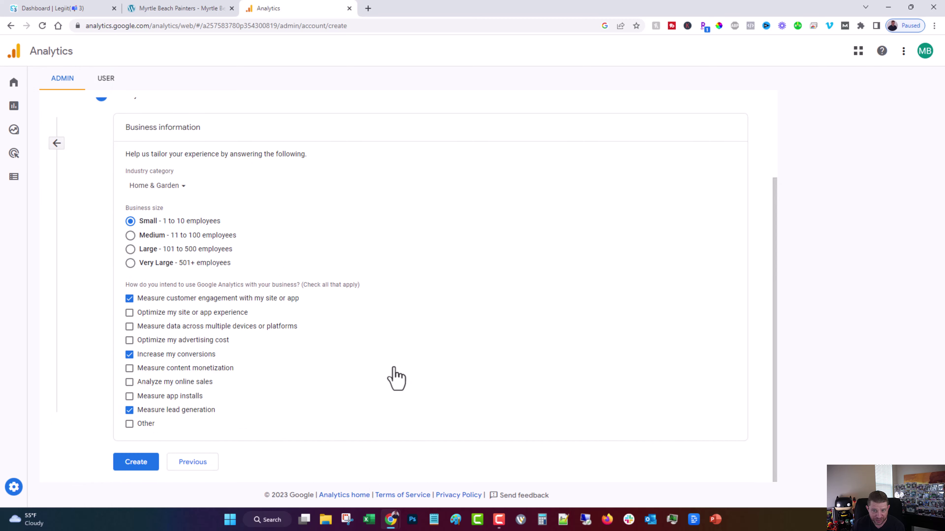
Create the account and accept the GDPR, Measurement Controller and service terms
click(133, 465)
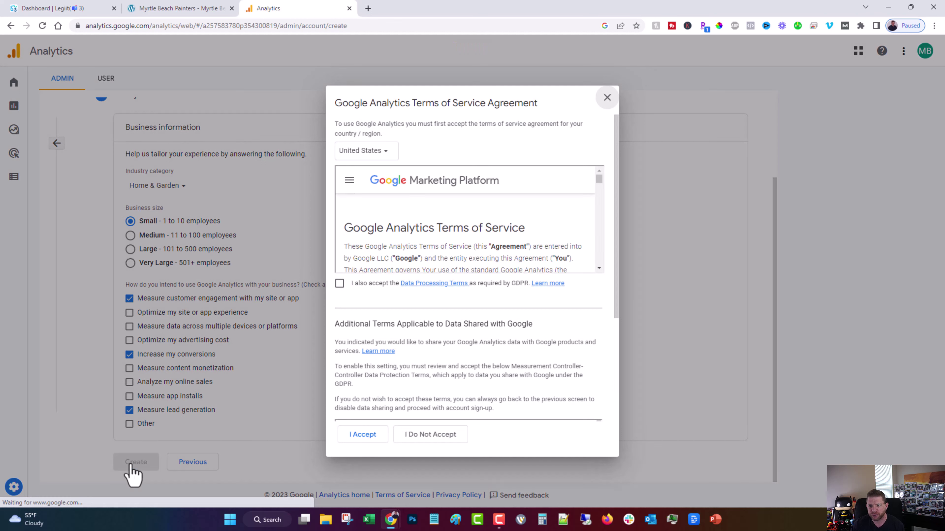
click(339, 284)
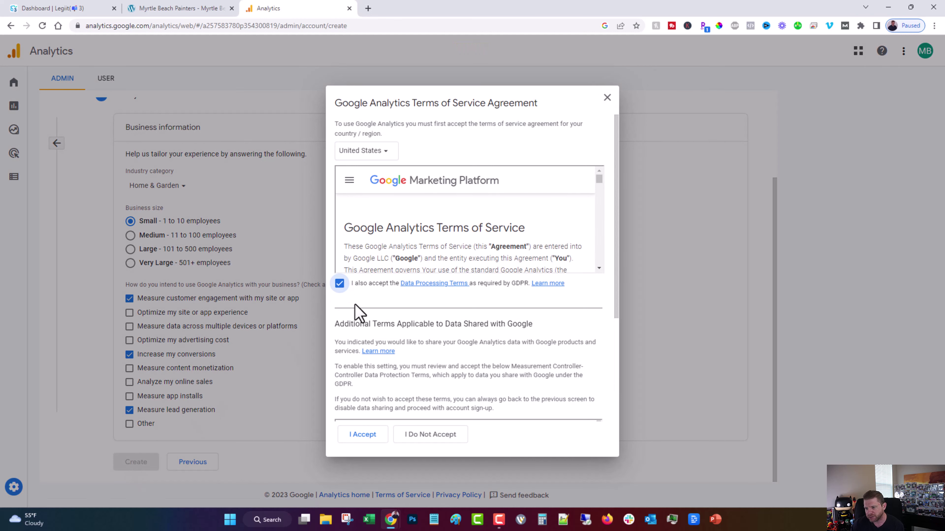
scroll(363, 313, down, 4)
click(340, 400)
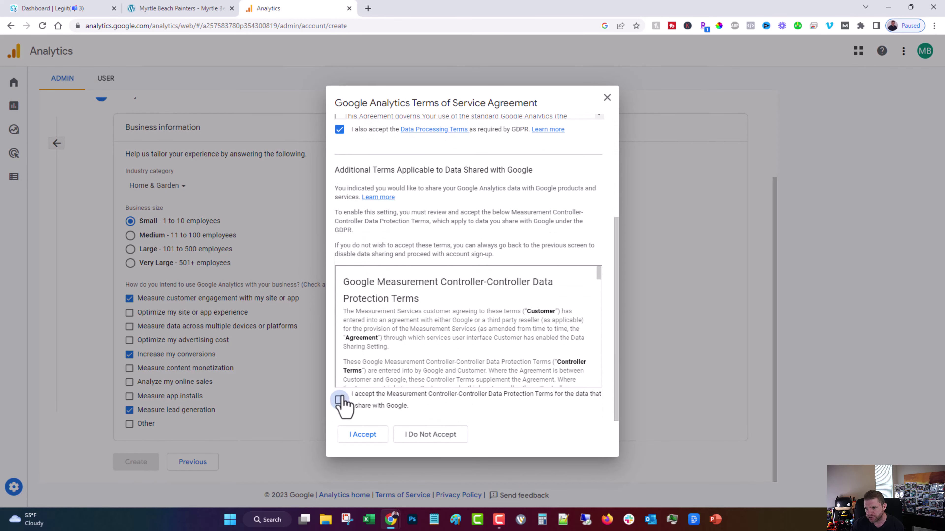
click(357, 434)
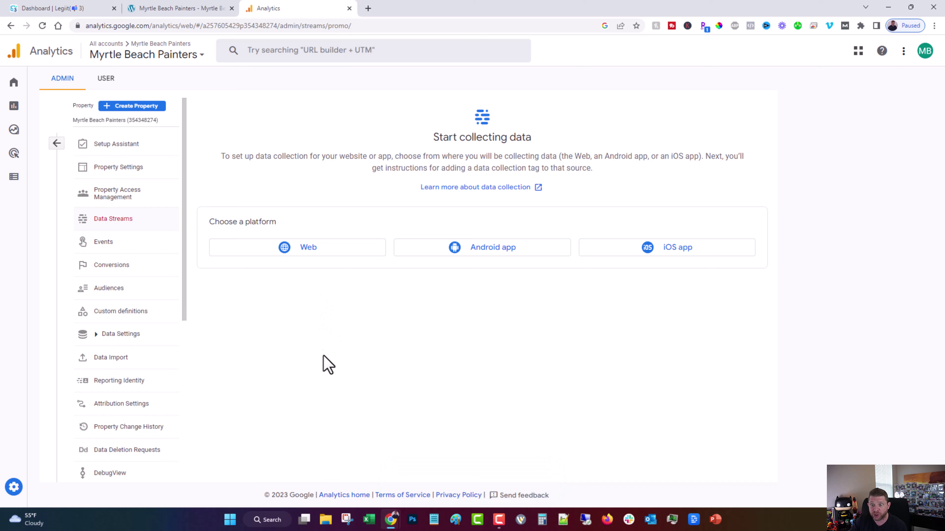
click(286, 249)
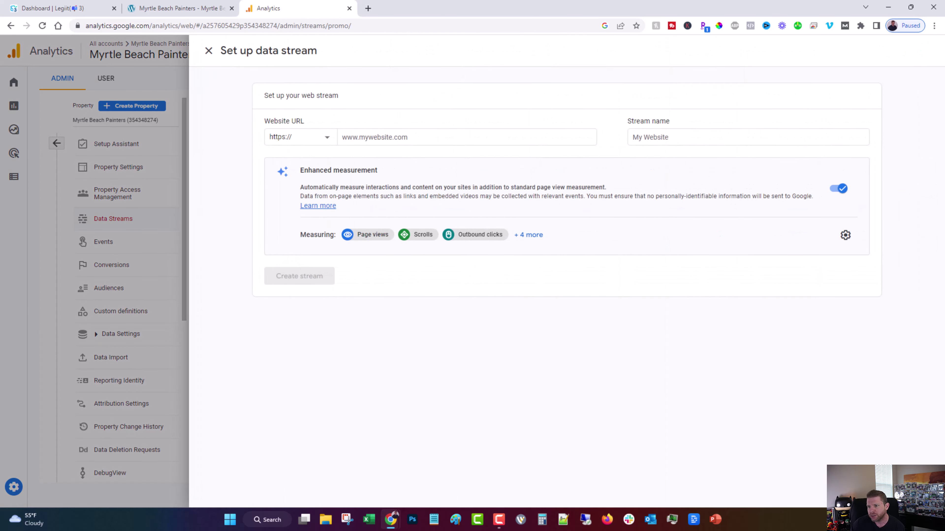
click(179, 8)
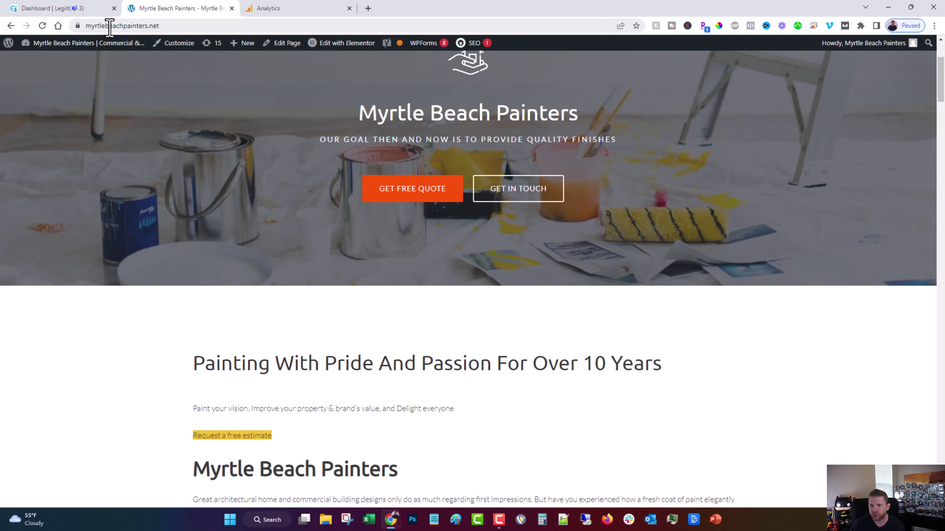
click(89, 26)
key(ctrl+c)
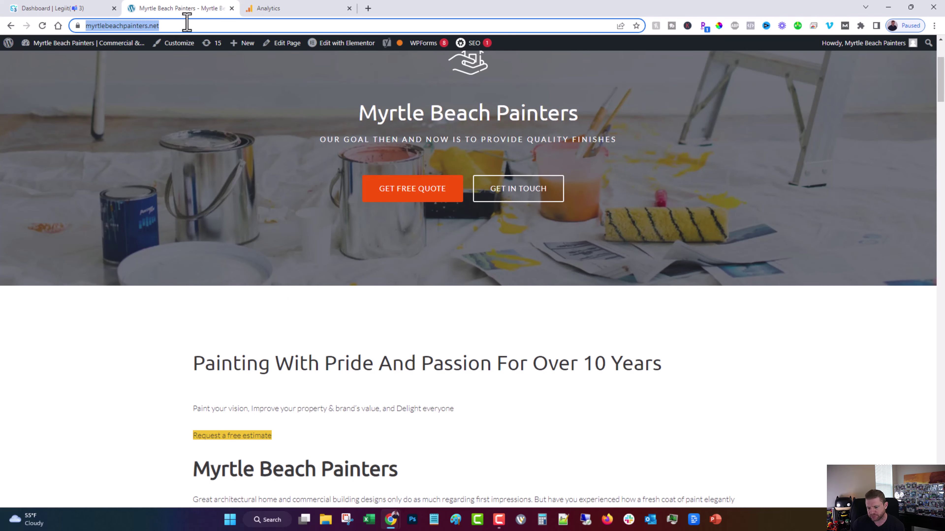
click(268, 8)
click(390, 137)
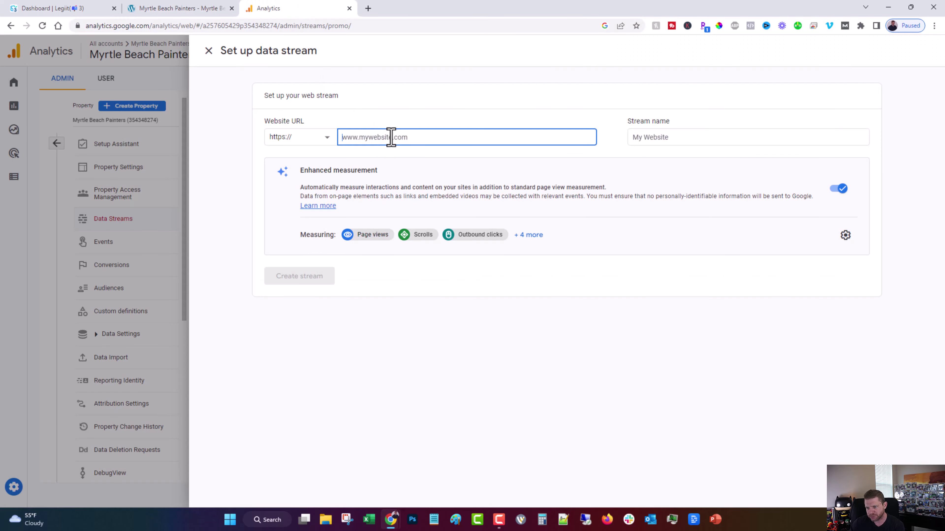
key(ctrl+v)
drag(363, 137, 321, 146)
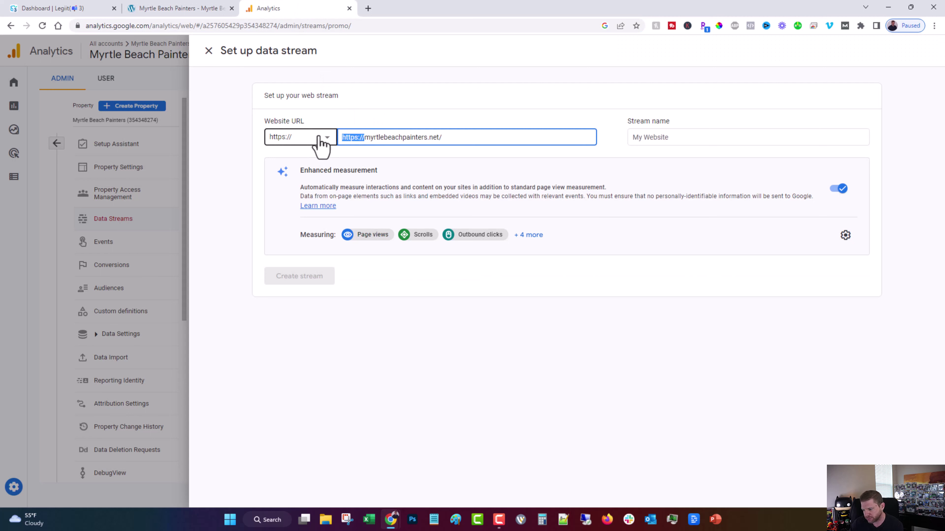
key(BackSpace)
Name the stream 'Myrtle Beach Painters', expand all enhanced measurement events, and create it
click(679, 137)
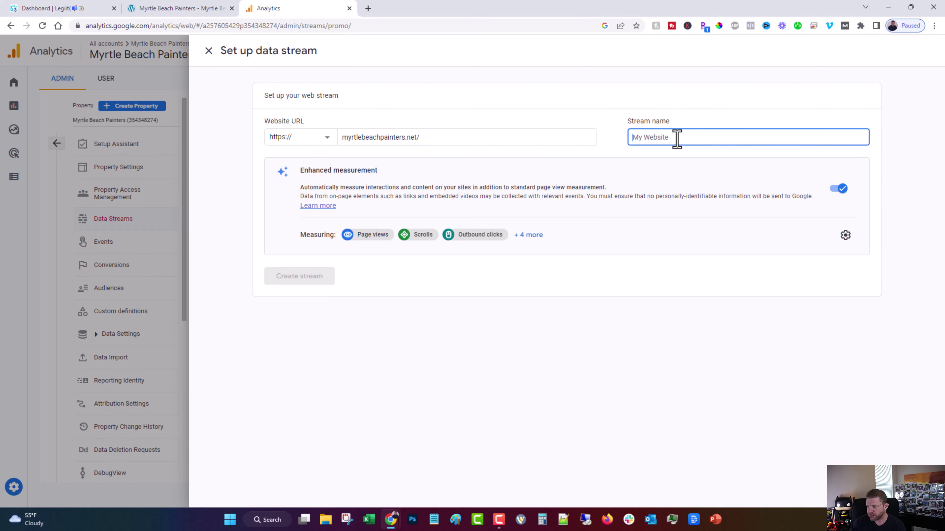
text(Myrtle Beach Painters)
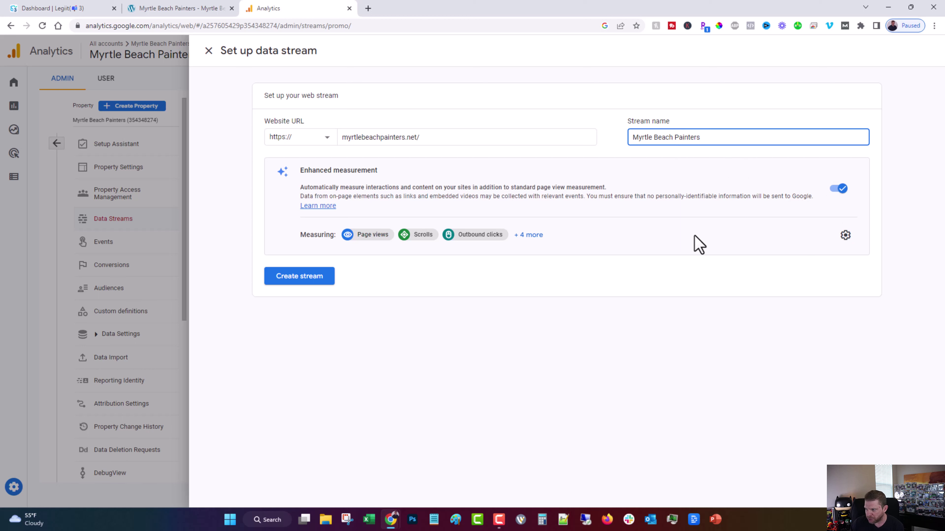
click(528, 235)
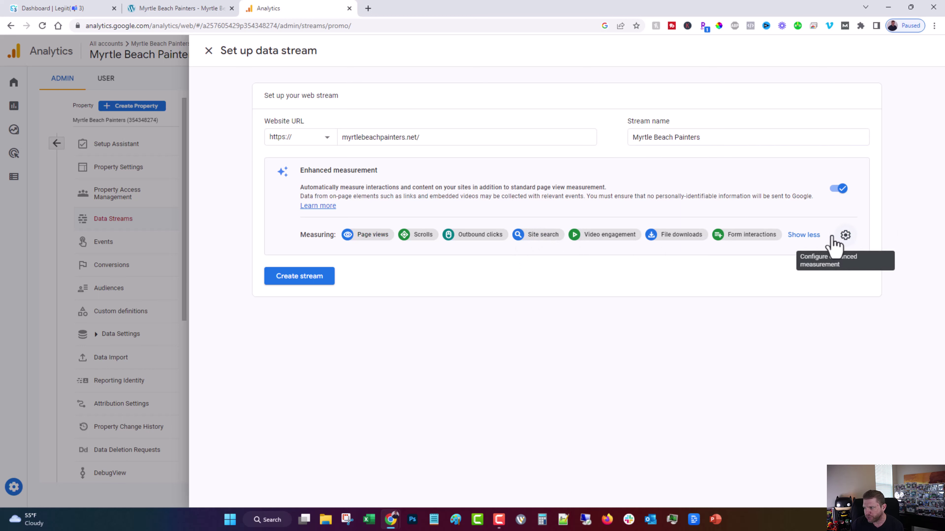
click(295, 271)
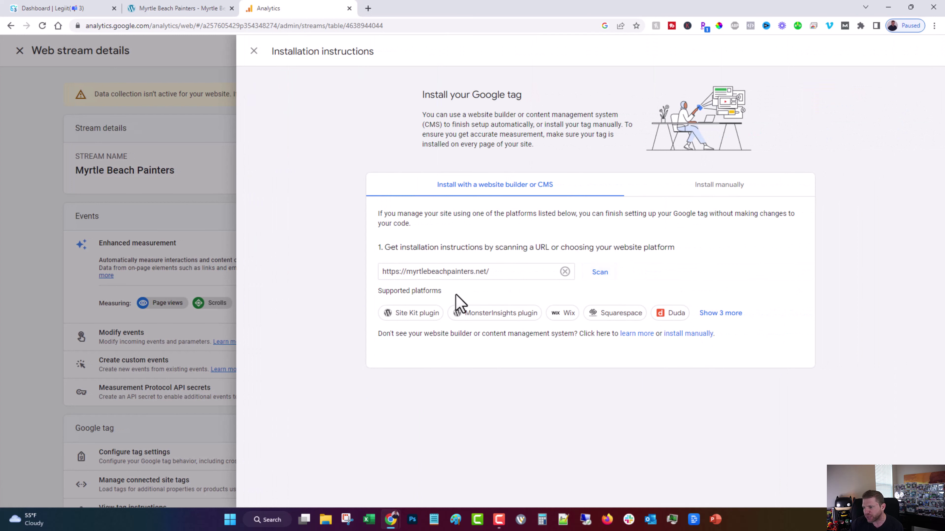
Show the MonsterInsights plugin (WordPress) setup steps and tag ID under Supported platforms
click(491, 314)
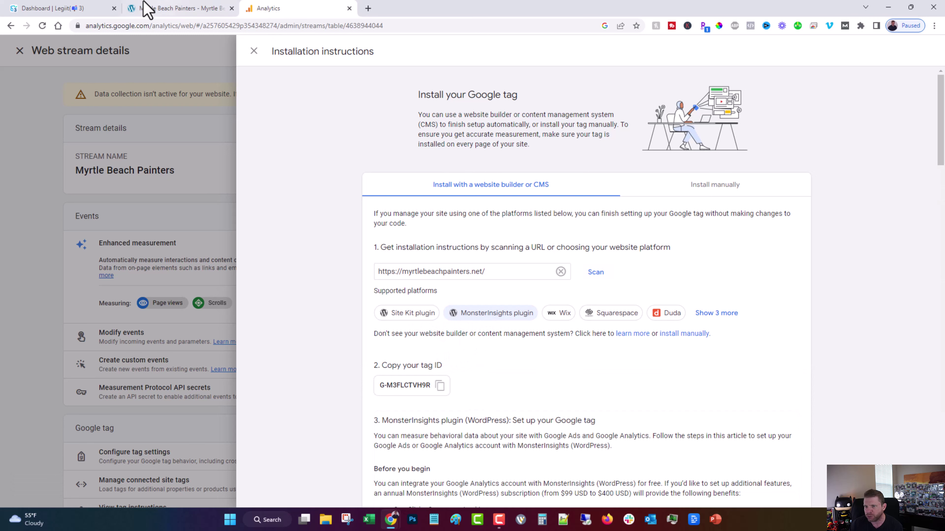
Go to the WordPress admin dashboard and its Plugins > Add New page
click(160, 8)
mouse_move(56, 46)
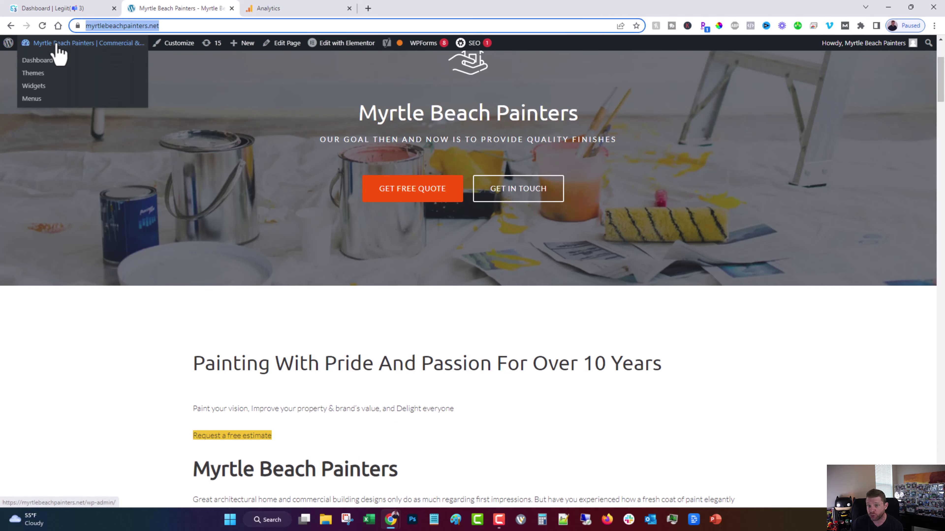
click(39, 61)
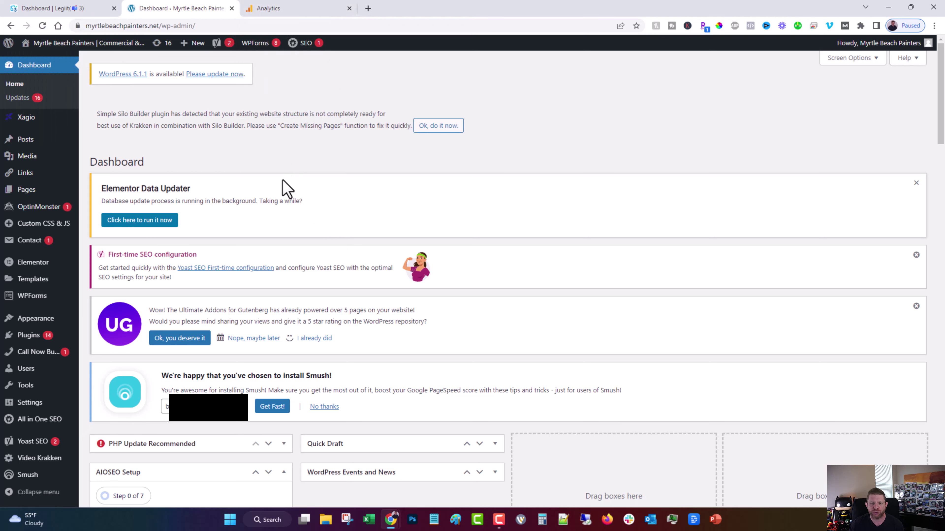
mouse_move(13, 338)
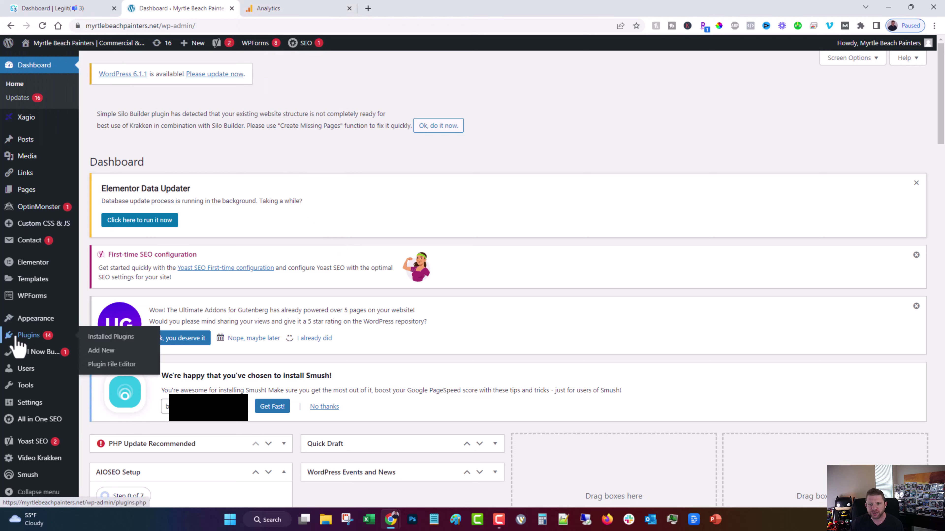
click(114, 350)
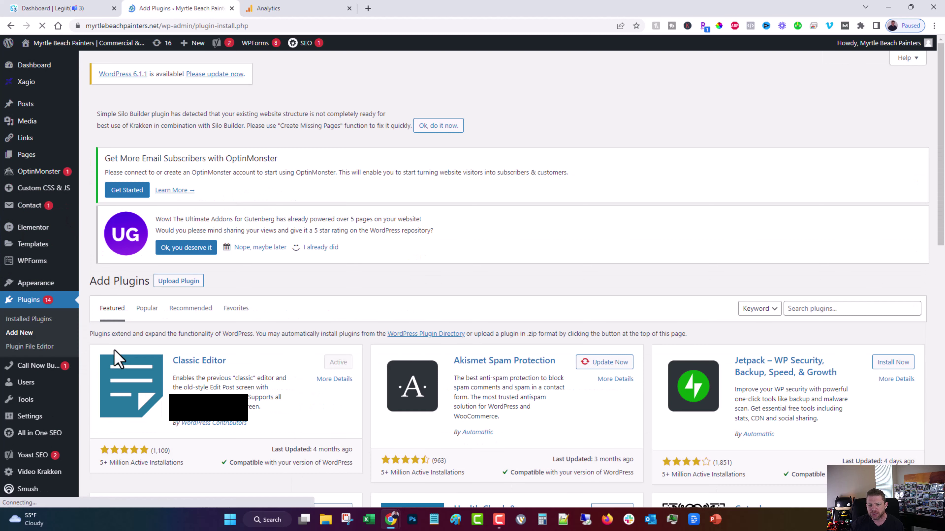
Search the plugin directory for MonsterInsights, install it, and activate it
click(811, 315)
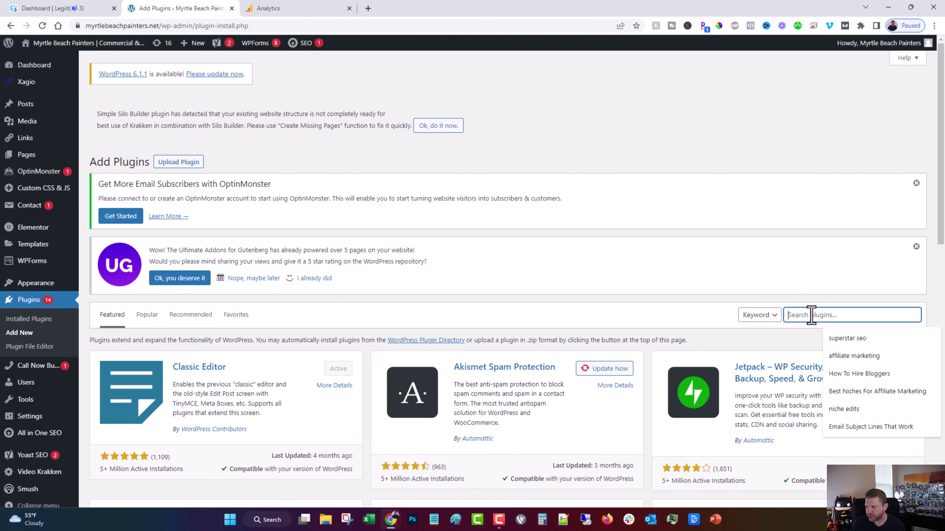
text(monsterinsight)
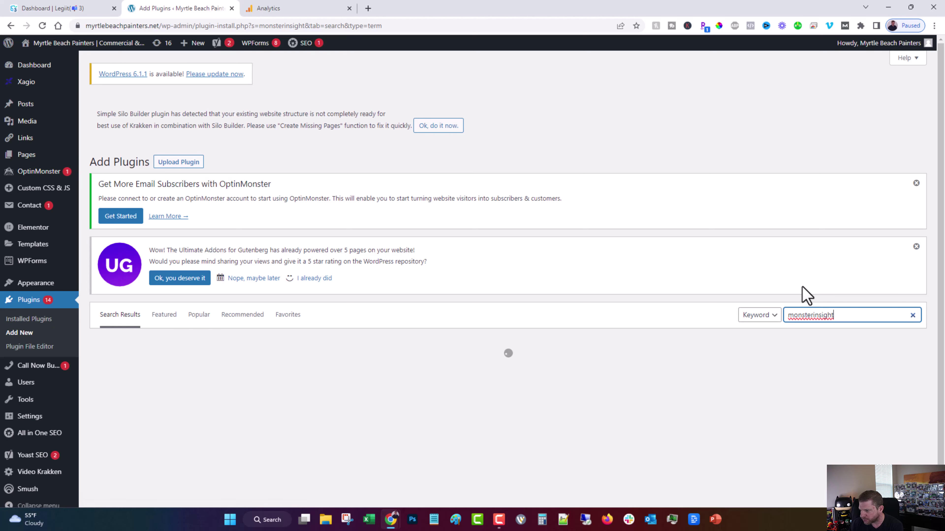
scroll(316, 304, down, 2)
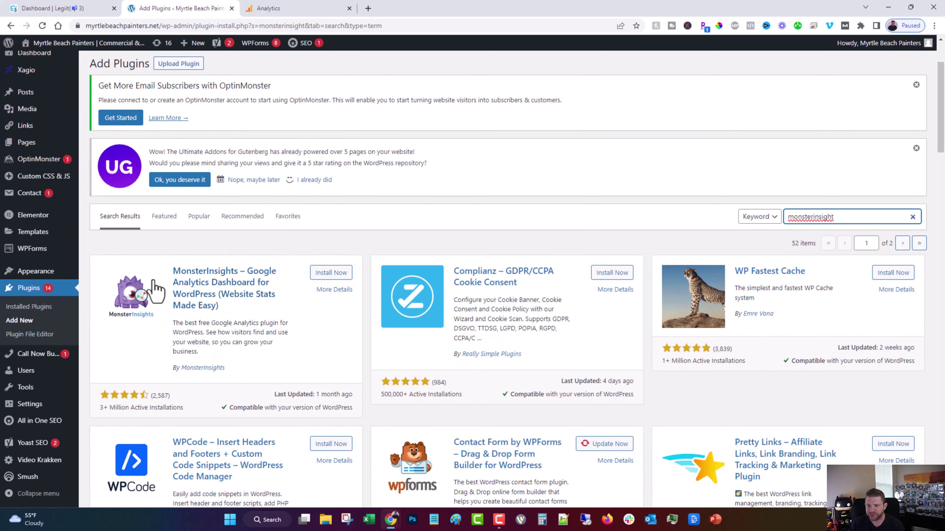
click(332, 274)
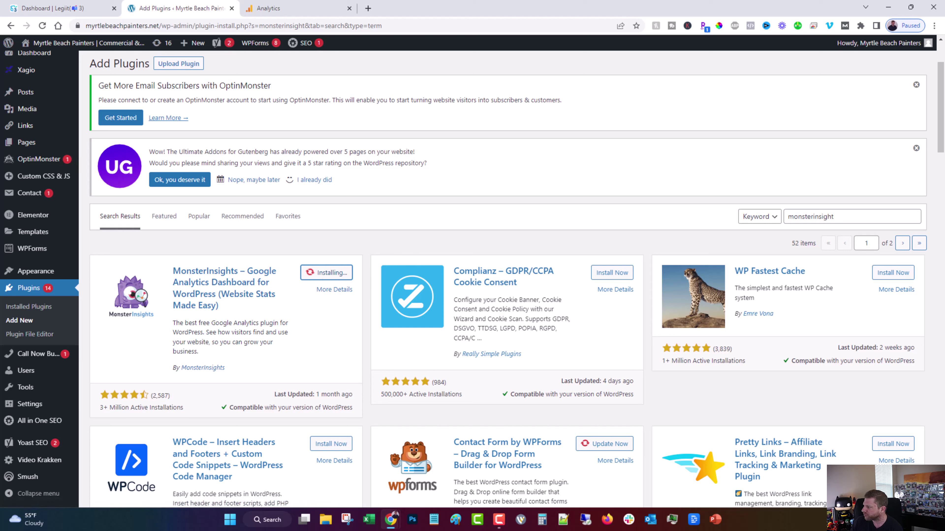
click(338, 276)
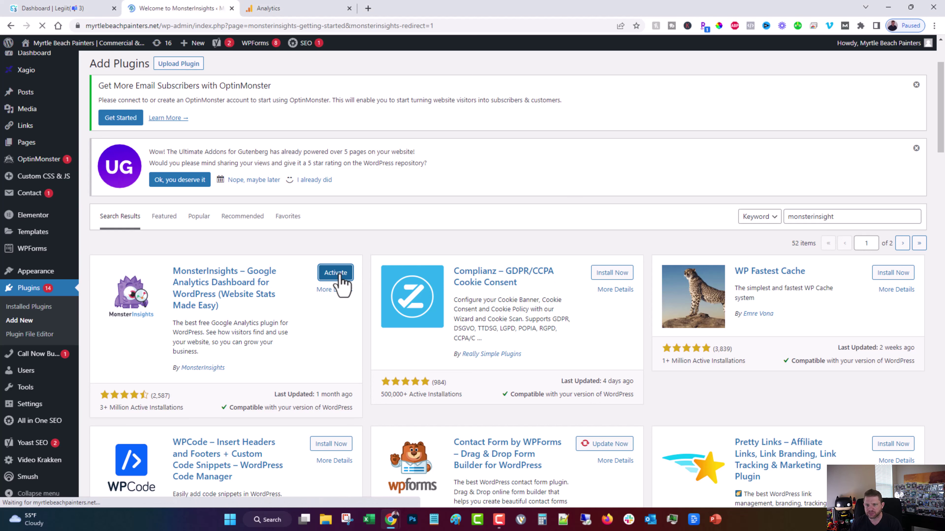
Launch the MonsterInsights wizard as a Business Website and allow access with the site's Google account
scroll(240, 335, down, 5)
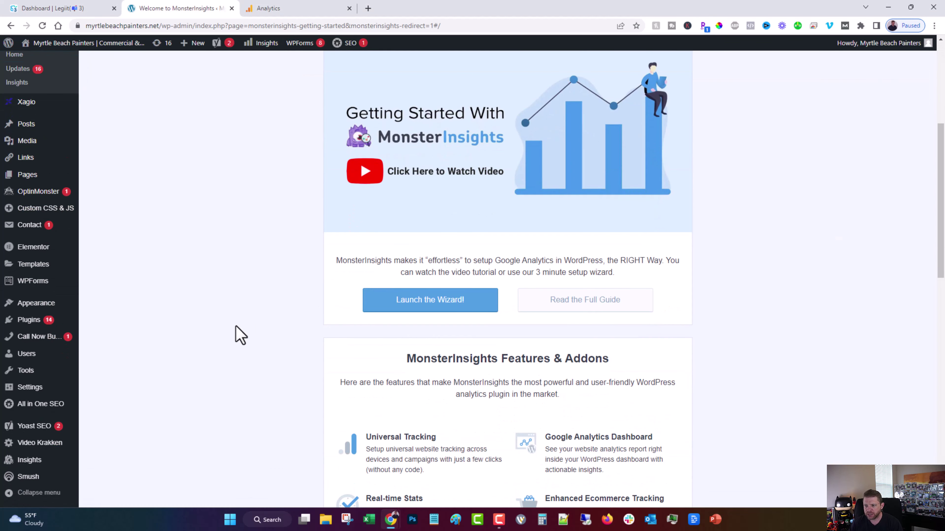
scroll(240, 335, down, 1)
click(395, 250)
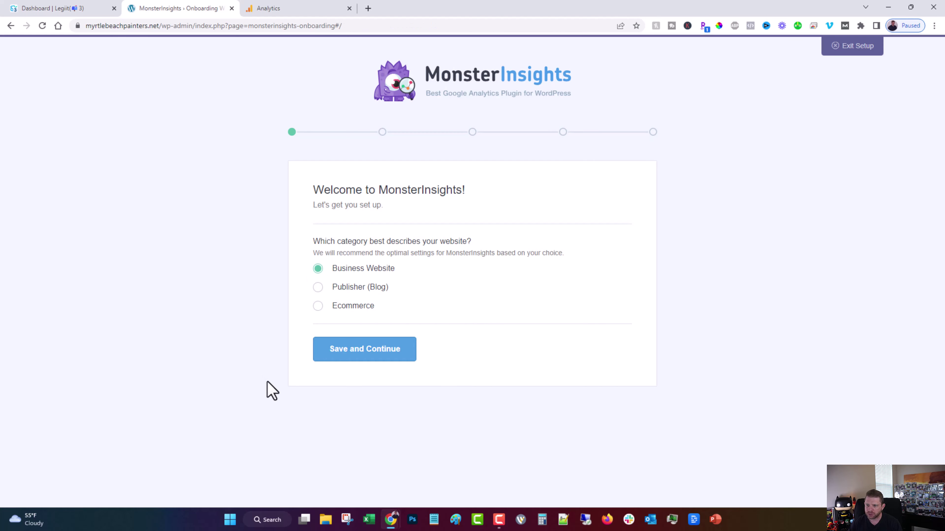
click(331, 357)
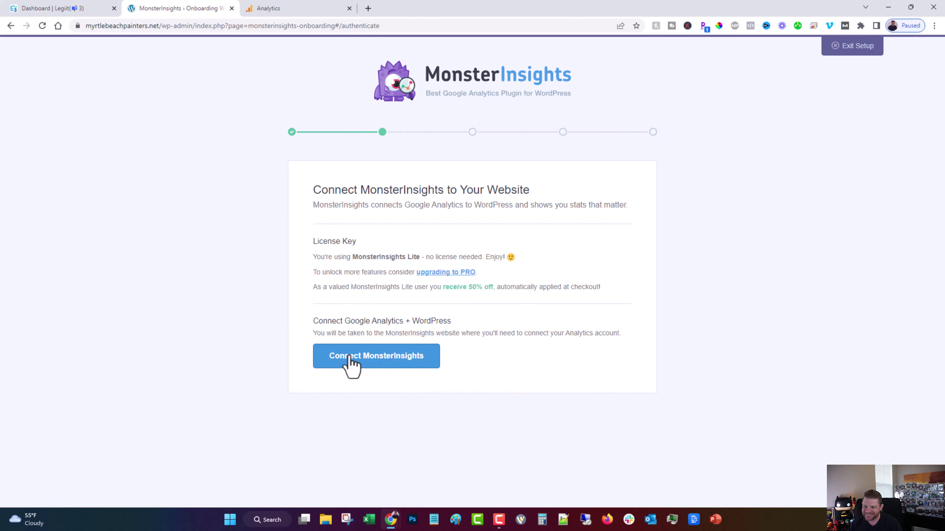
click(349, 362)
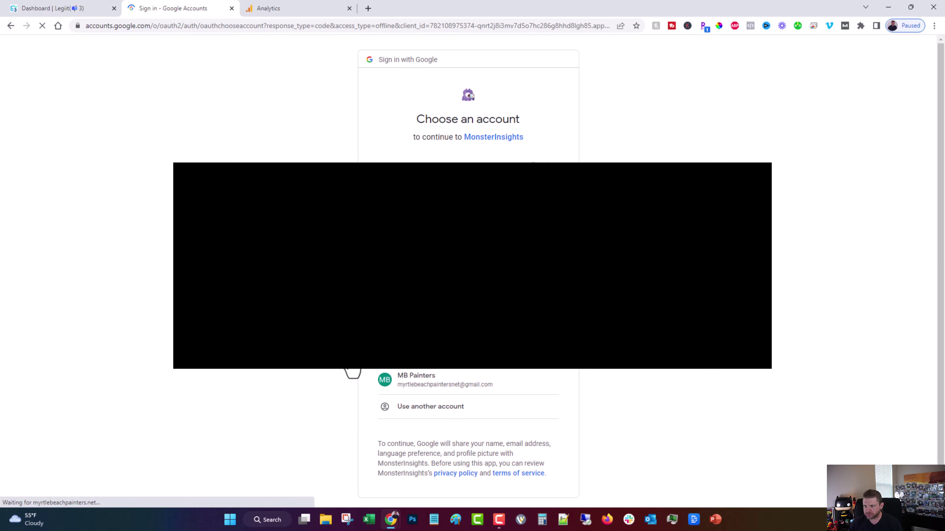
click(416, 384)
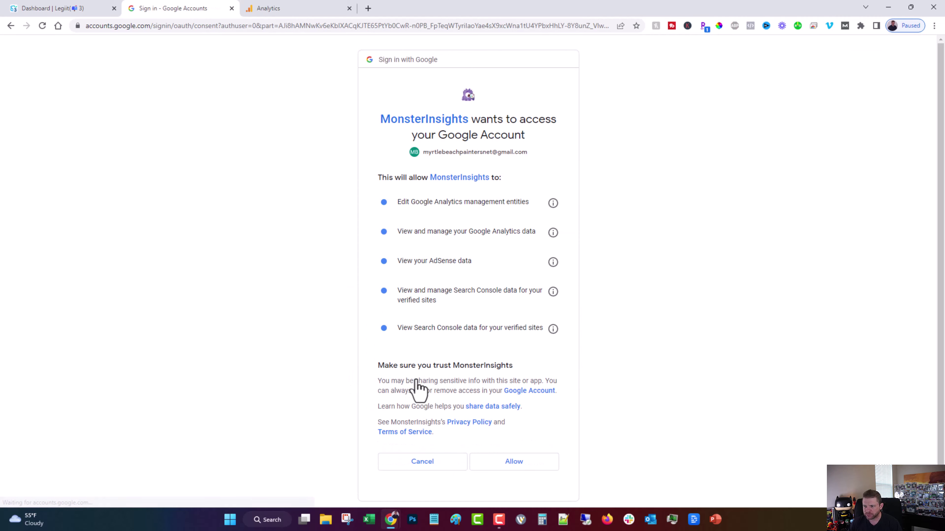
click(491, 465)
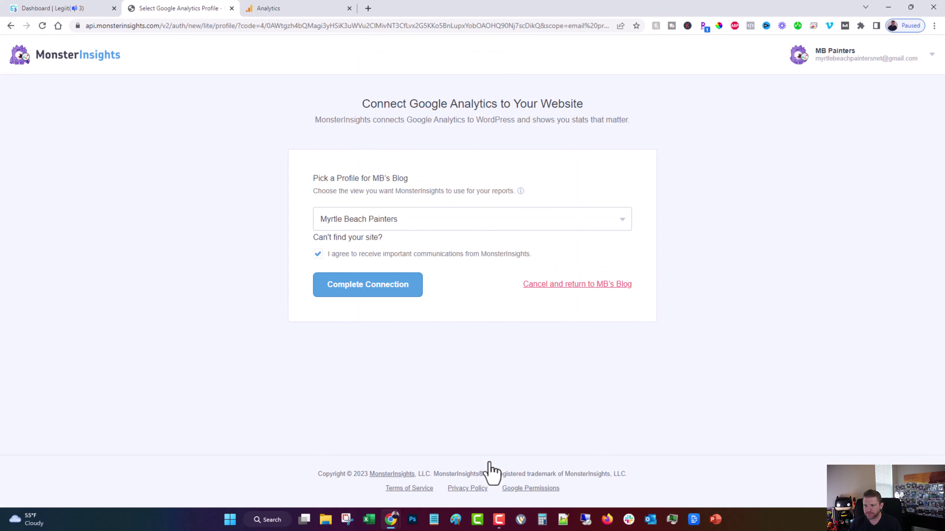
Choose the Myrtle Beach Painters profile, untick communications, and complete the connection
click(369, 220)
click(370, 223)
click(317, 254)
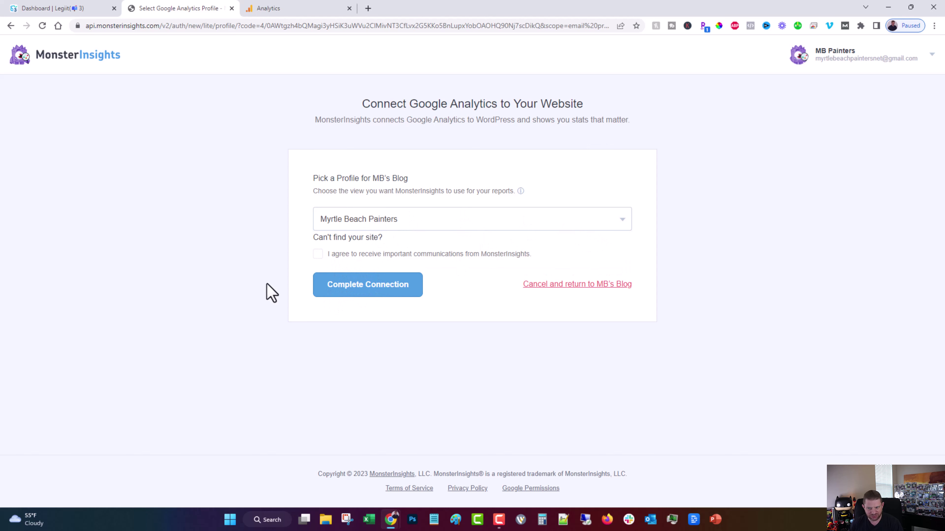
click(356, 294)
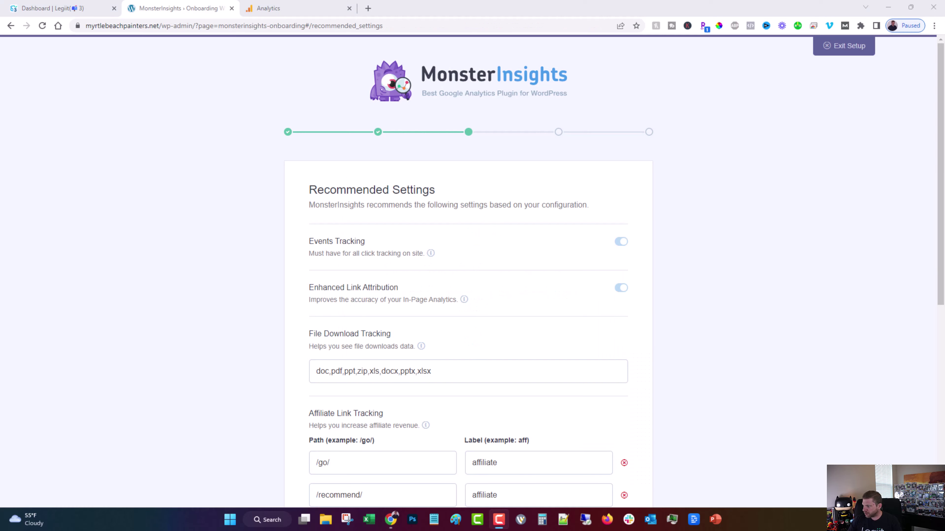
Save the recommended settings, skip the addons, and complete setup without upgrading to Pro
scroll(451, 220, down, 8)
scroll(265, 282, down, 2)
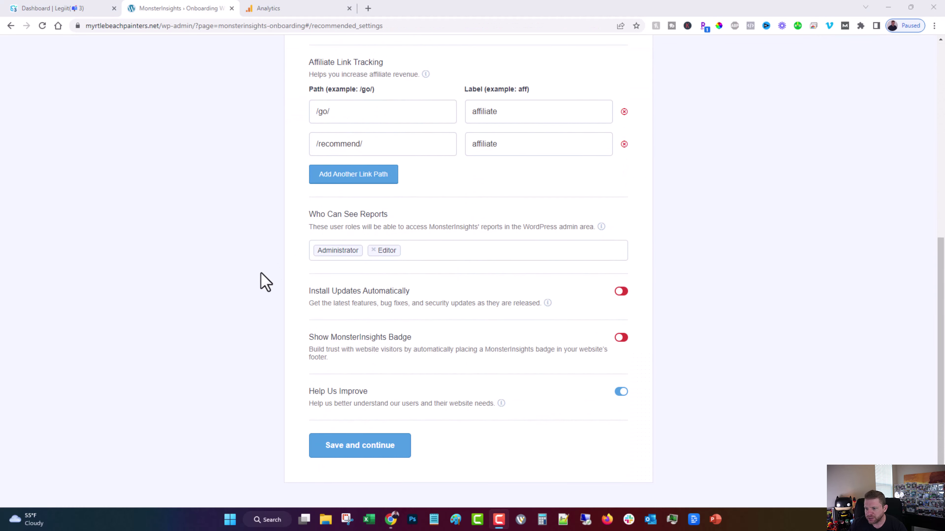
click(354, 448)
scroll(353, 447, down, 10)
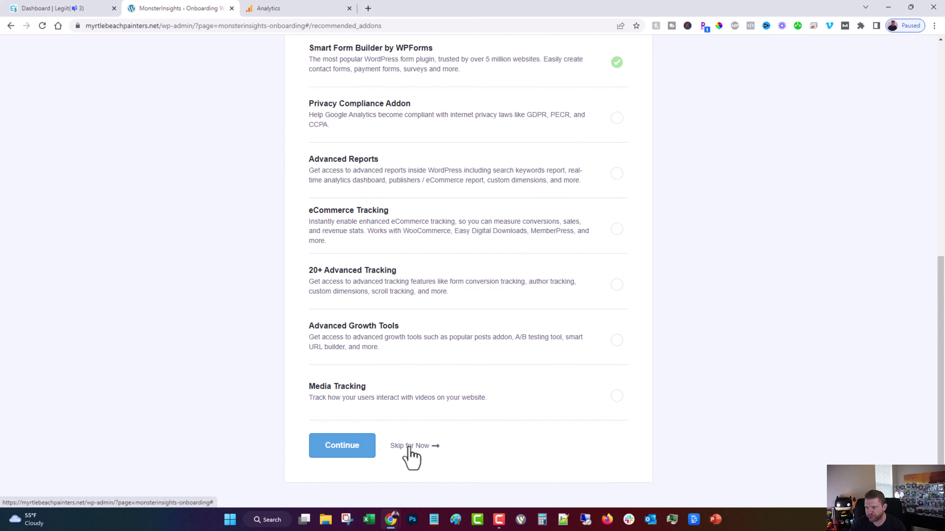
click(411, 446)
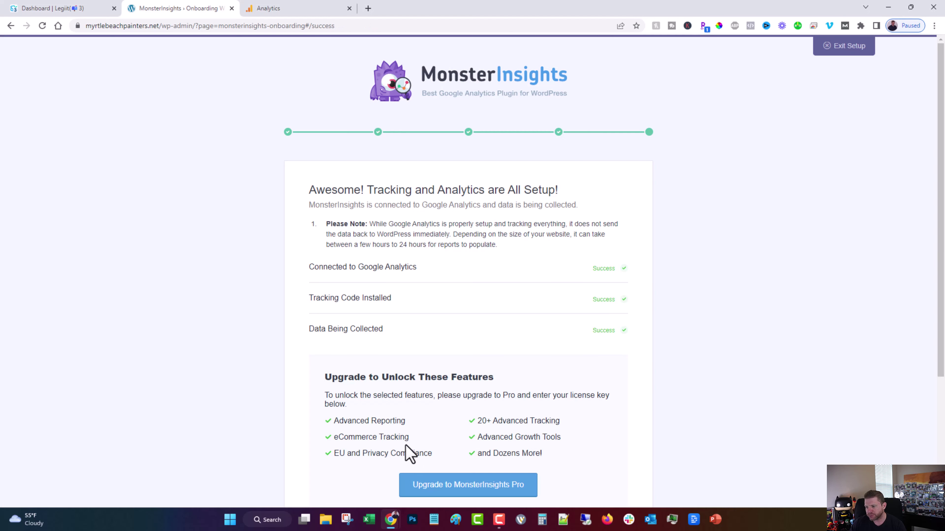
scroll(311, 364, down, 5)
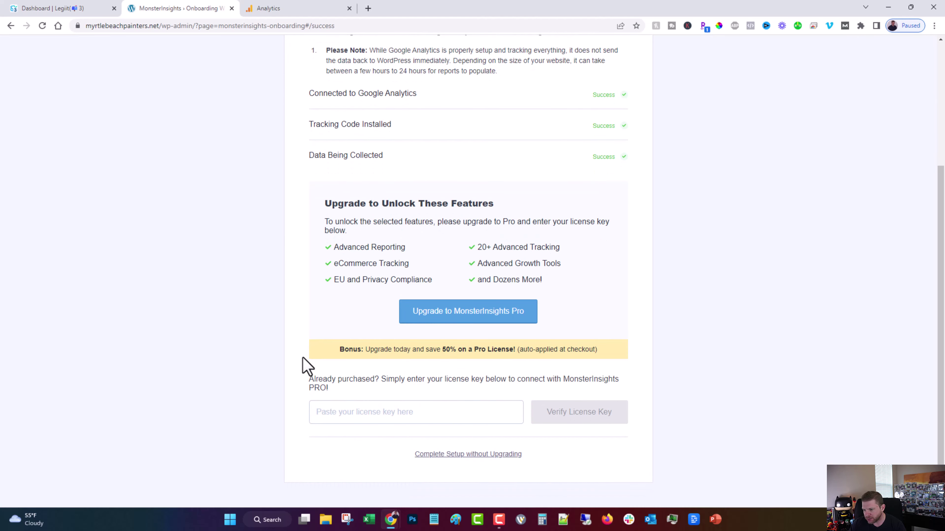
click(440, 458)
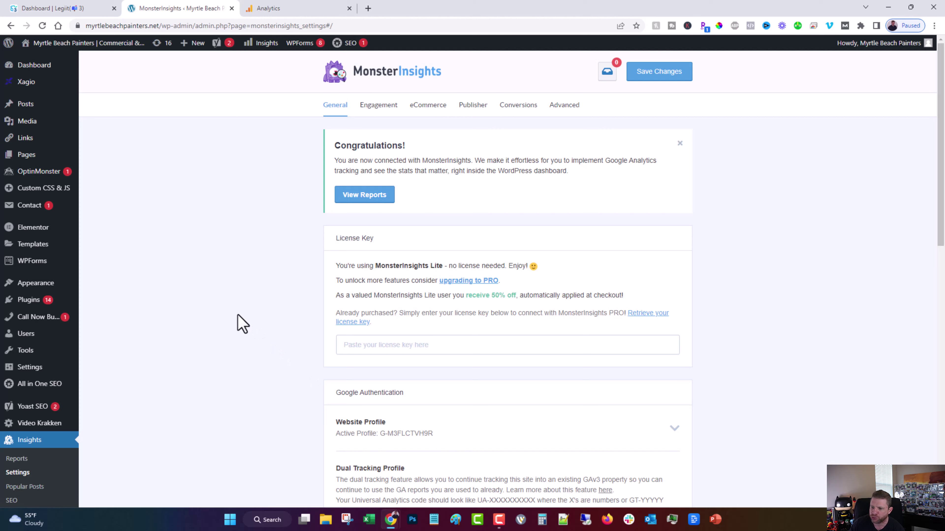
Scan myrtlebeachpainters.net in the Analytics setup instructions to confirm MonsterInsights is detected
click(265, 8)
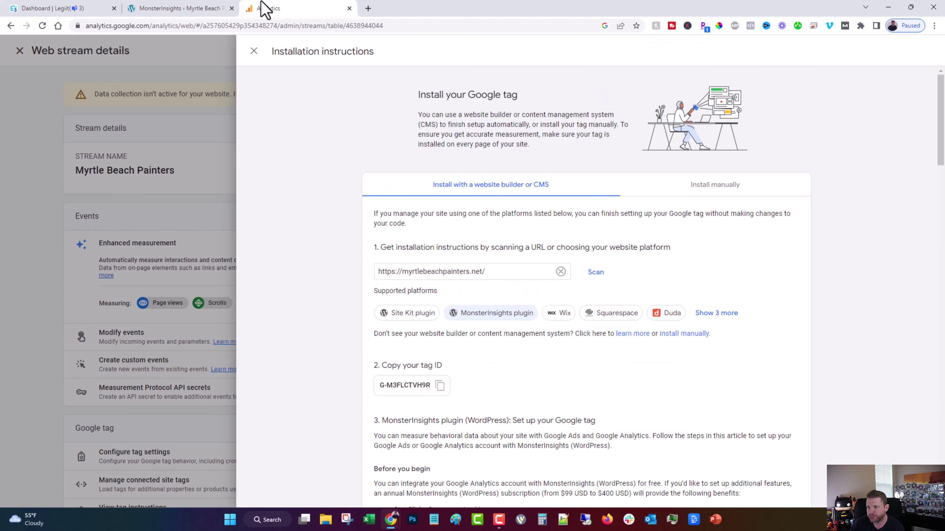
click(593, 274)
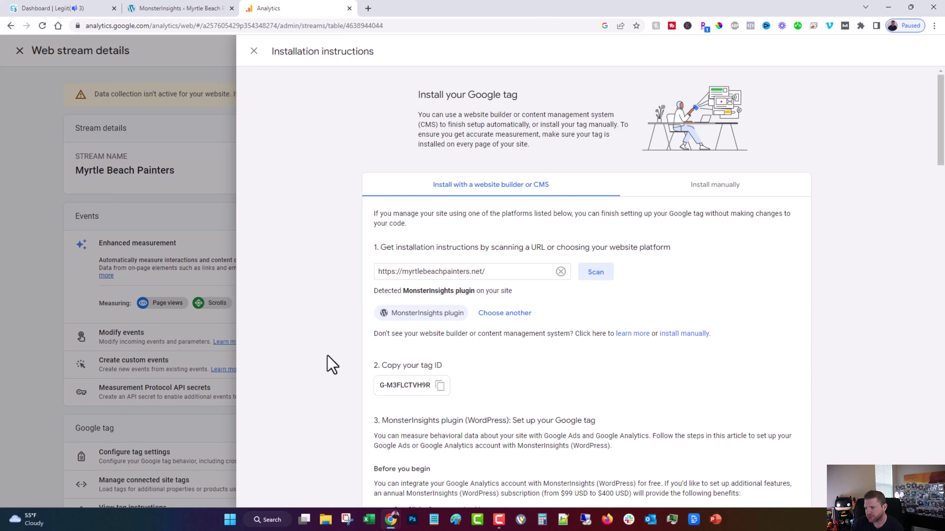
scroll(333, 363, down, 3)
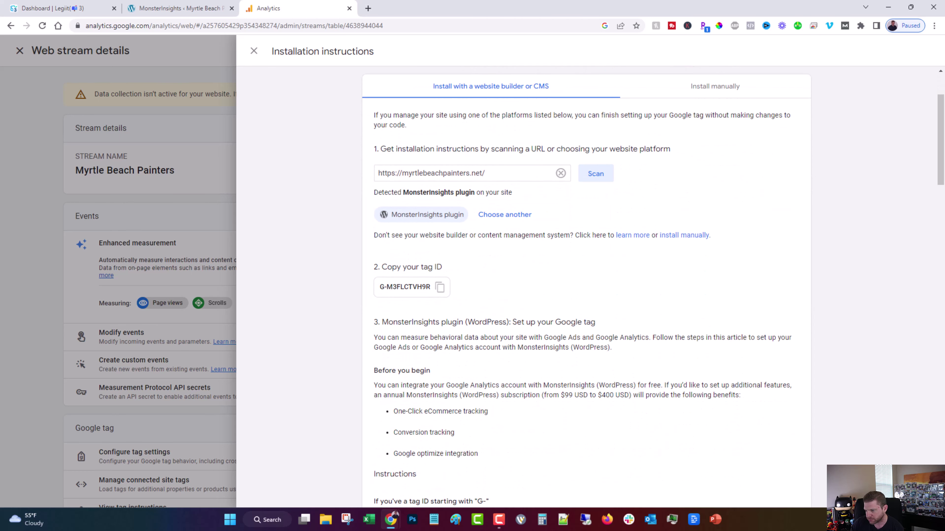
scroll(586, 286, down, 15)
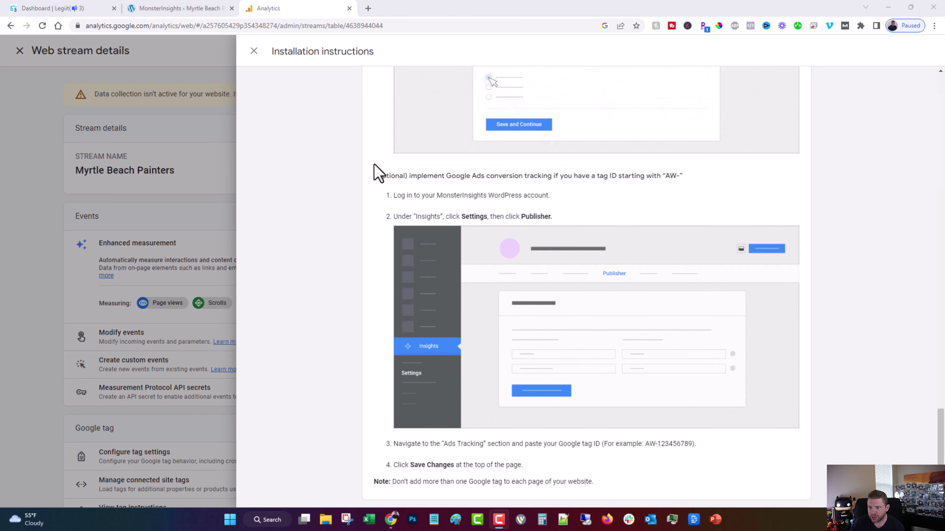
scroll(372, 180, up, 5)
scroll(368, 172, up, 12)
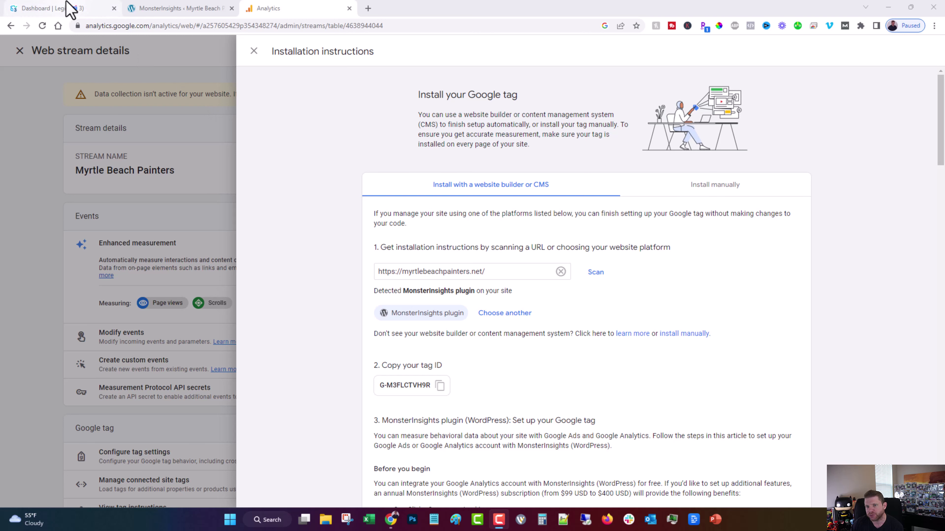
From the Legiit dashboard, start connecting and sign in with the site's Google account
click(70, 9)
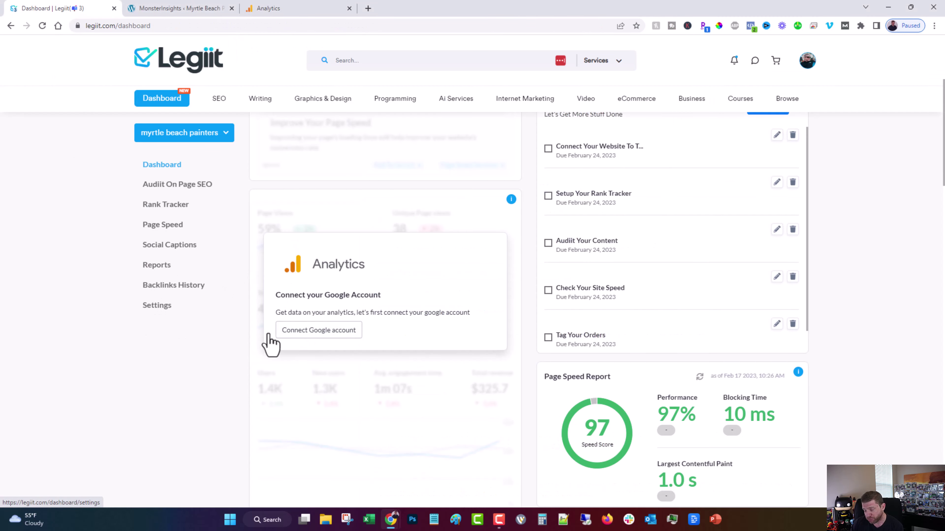
click(290, 333)
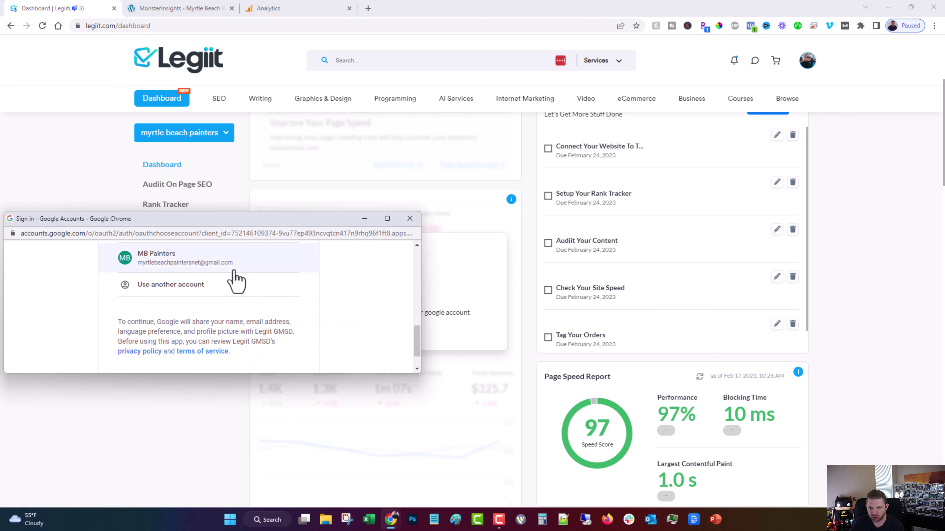
click(193, 265)
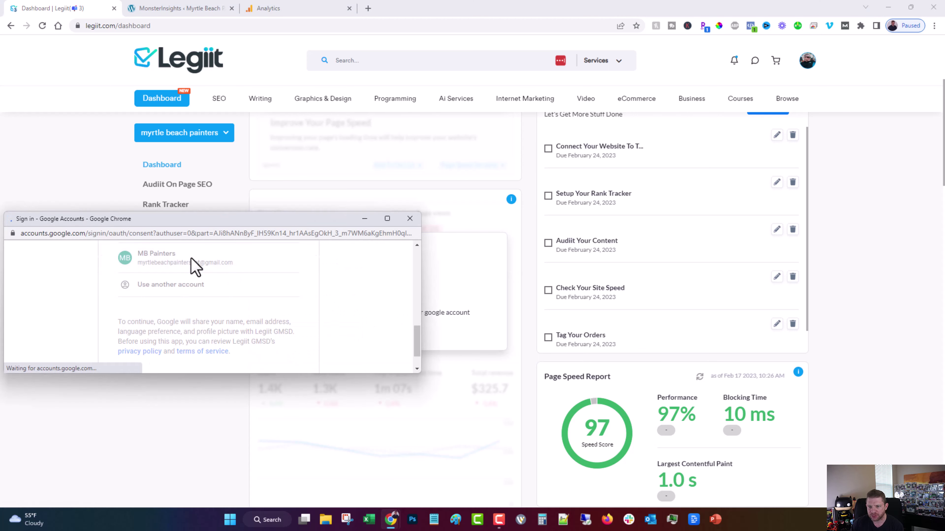
drag(193, 212, 193, 1)
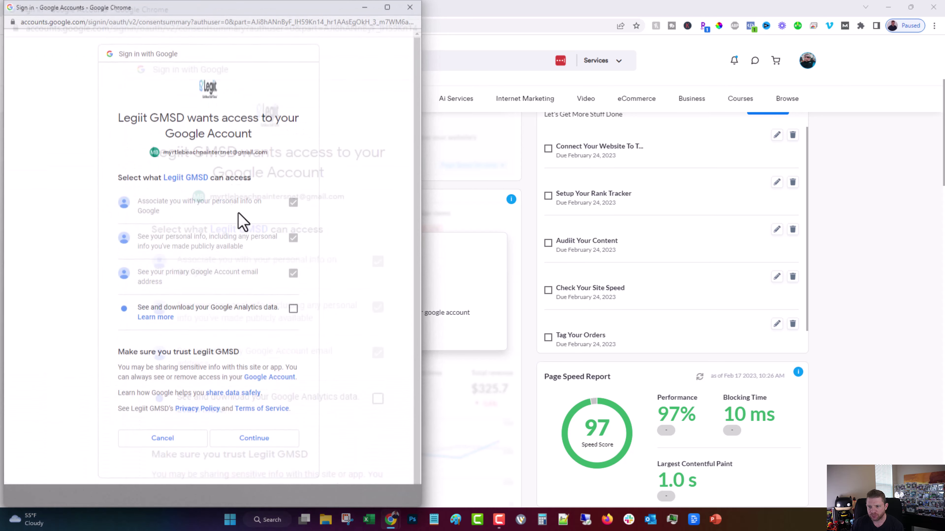
Grant Google Analytics data access and link the Myrtle Beach Painters GA4 property
click(293, 310)
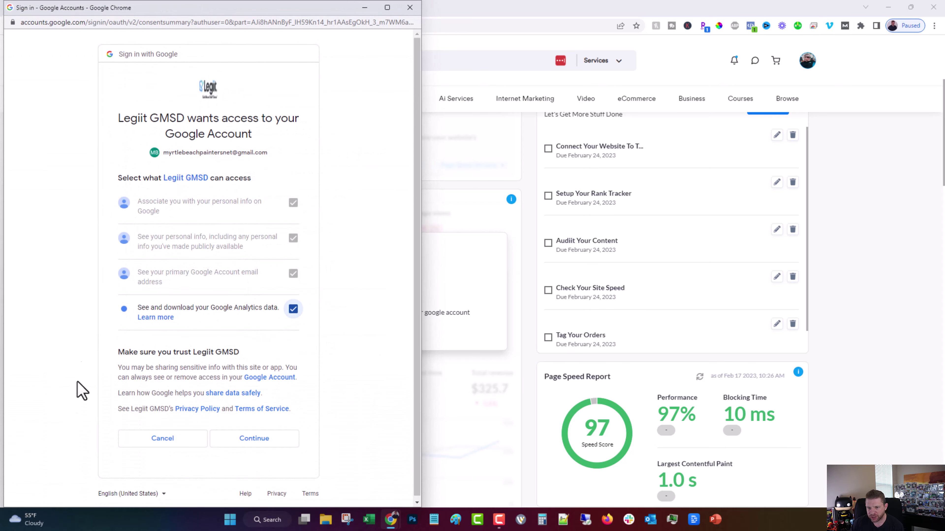
click(250, 451)
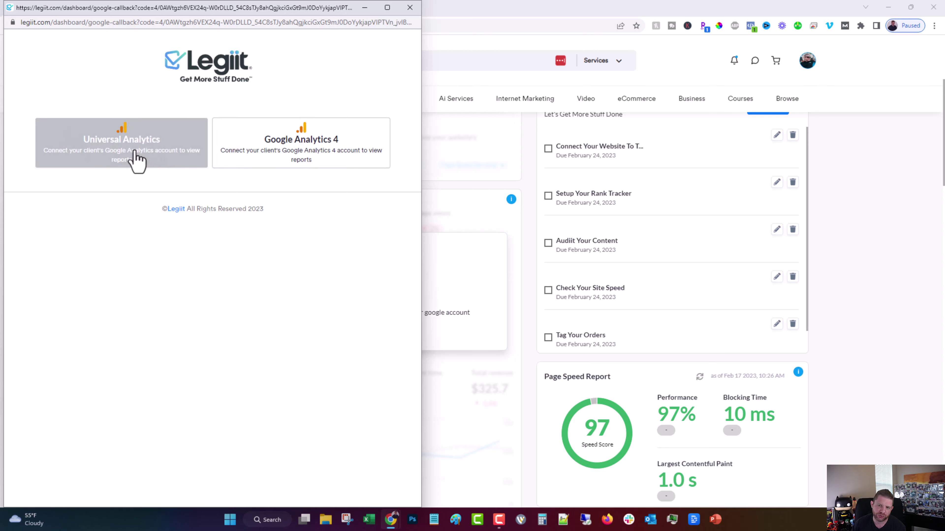
click(309, 151)
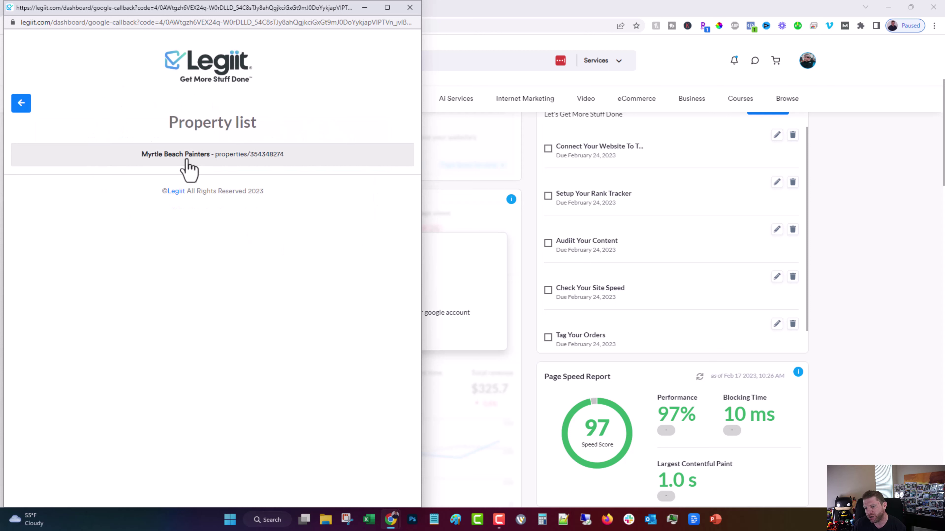
click(147, 155)
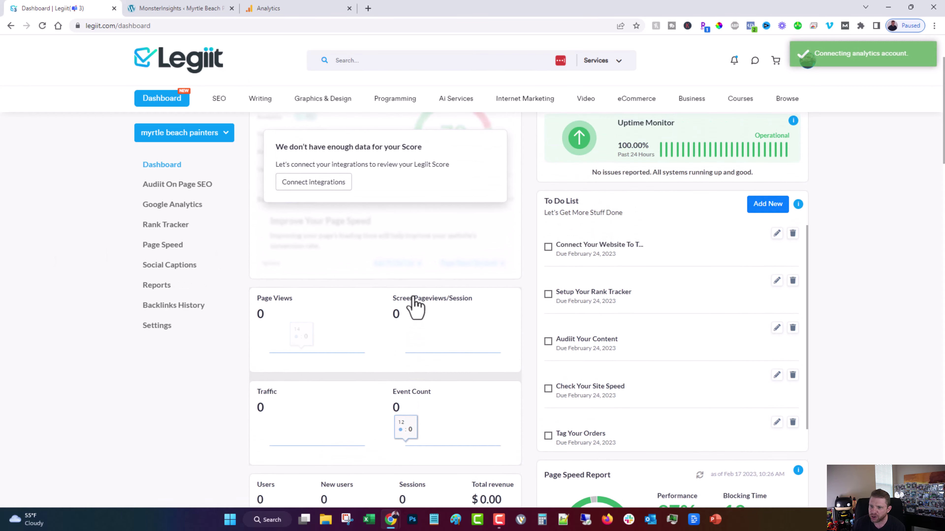
Review the myrtle beach painters Page Views, Traffic, Users and device cards, all at 0
scroll(379, 391, down, 5)
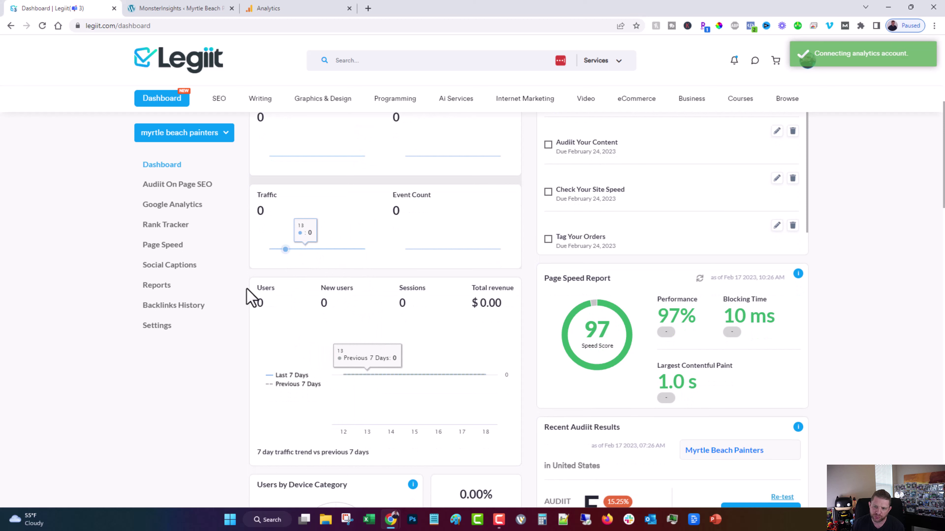
scroll(395, 346, up, 4)
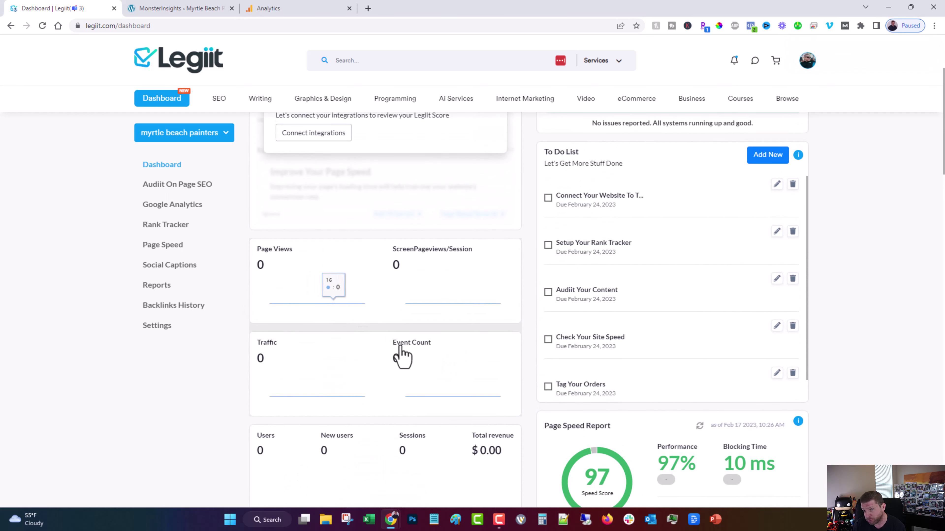
scroll(394, 351, down, 9)
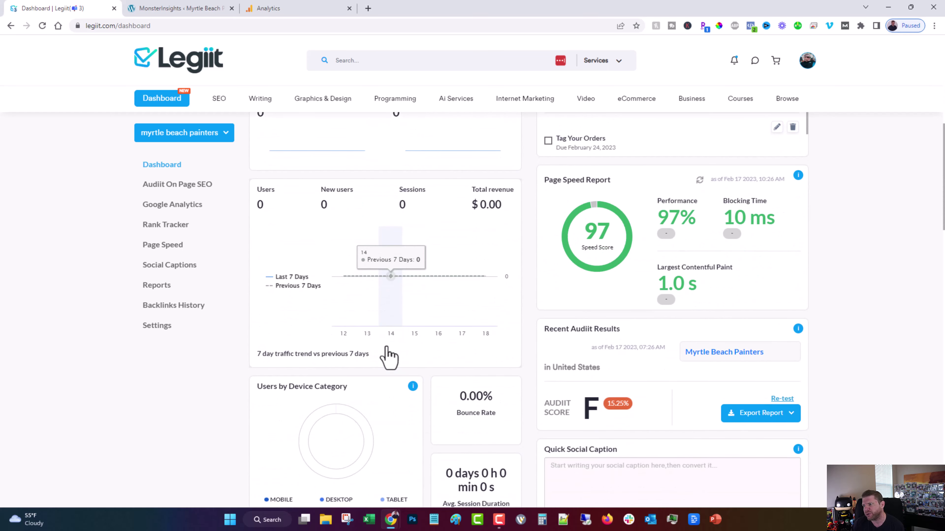
scroll(389, 357, up, 9)
scroll(386, 355, up, 1)
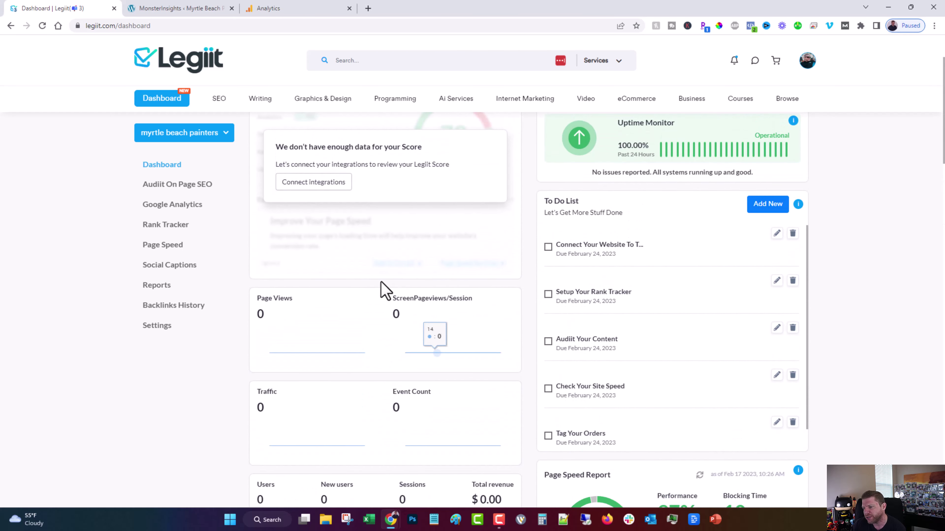
scroll(389, 380, down, 6)
scroll(383, 372, down, 5)
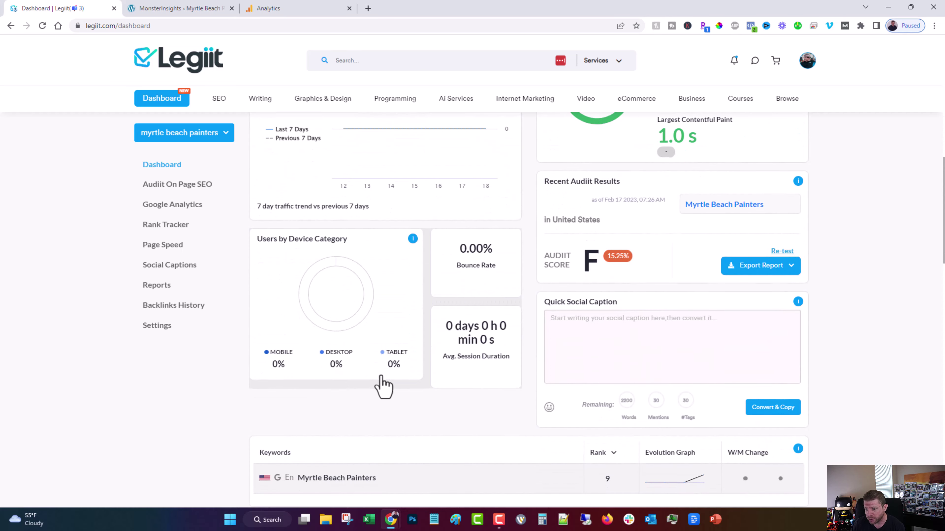
scroll(381, 386, up, 11)
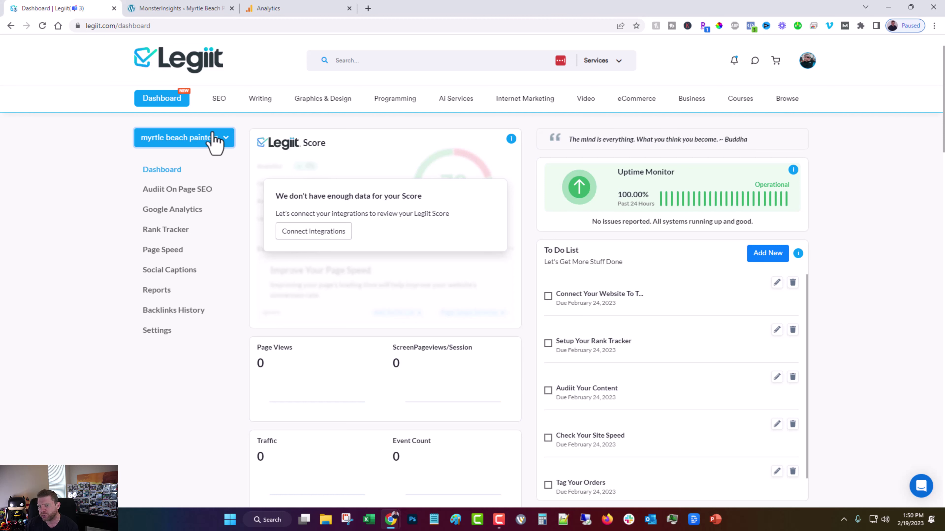
click(213, 134)
Switch to Superstar SEO and review its stats: 314 users, 453 page views, 0.44% bounce rate
click(171, 188)
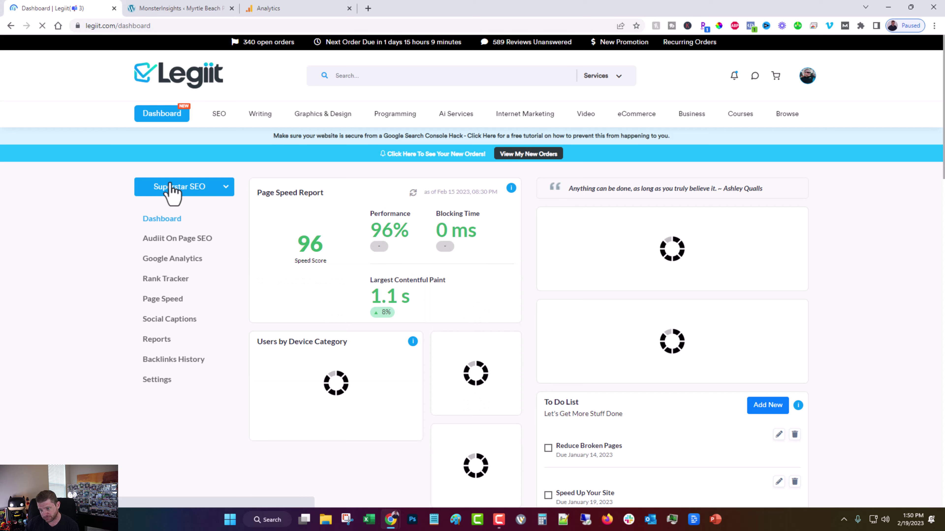
scroll(187, 304, down, 3)
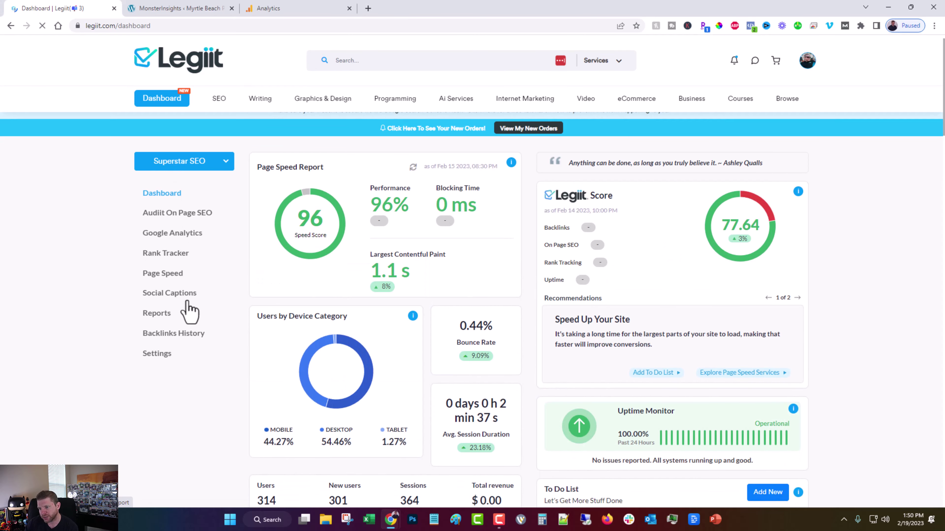
scroll(316, 260, down, 4)
scroll(331, 253, up, 3)
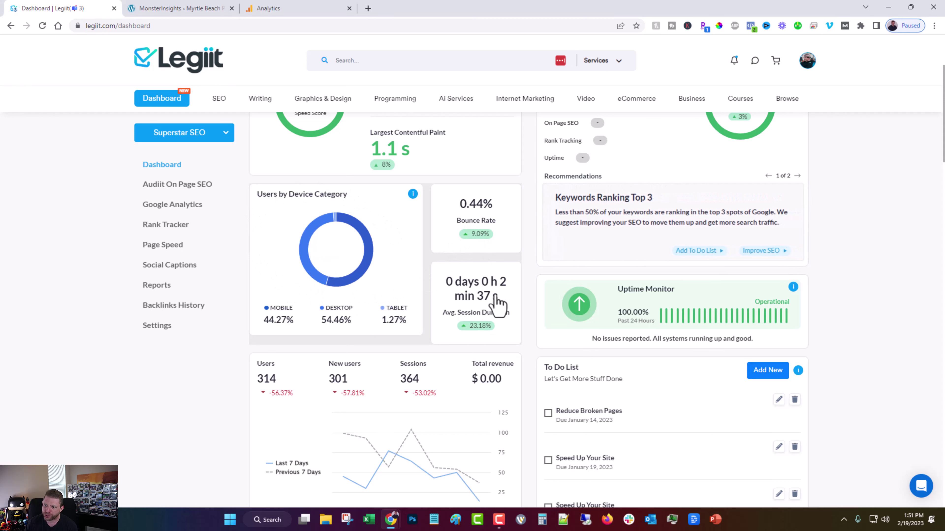
scroll(494, 300, down, 2)
scroll(498, 223, down, 1)
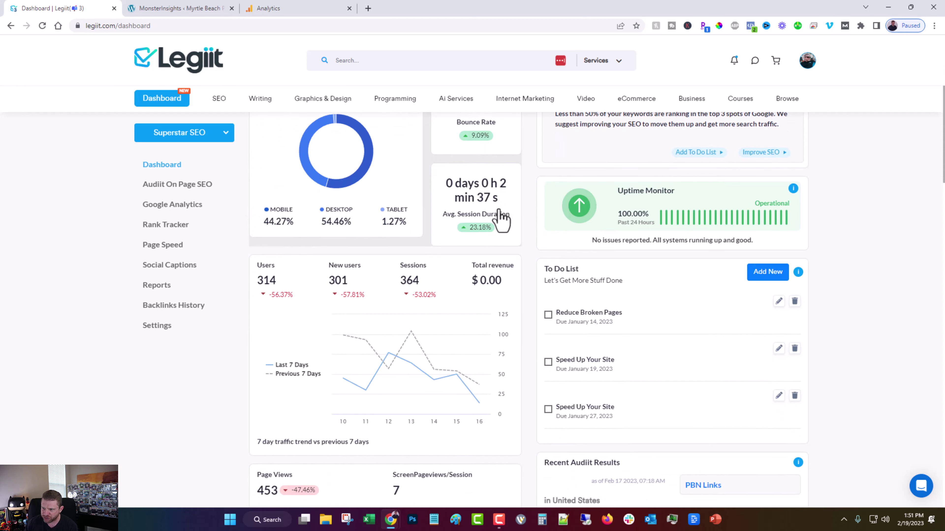
scroll(261, 274, down, 2)
scroll(480, 179, down, 3)
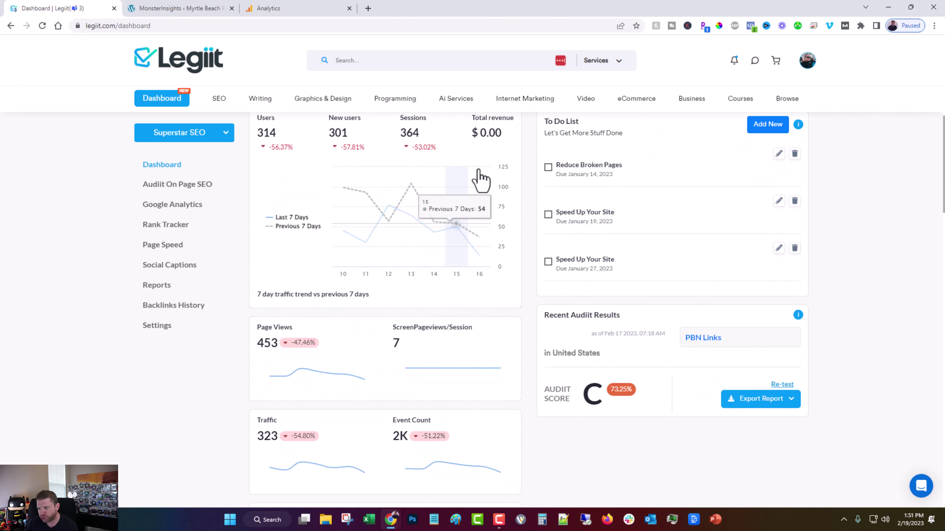
scroll(478, 175, down, 1)
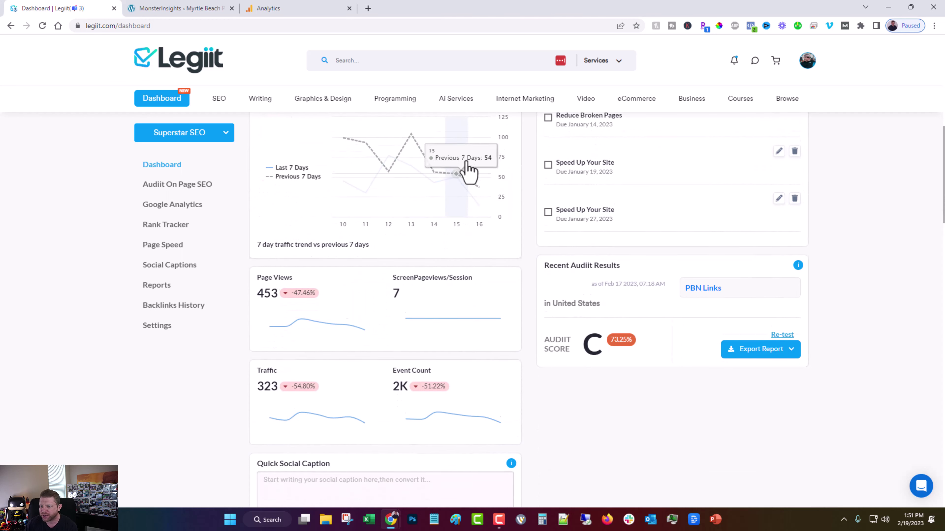
scroll(468, 171, down, 1)
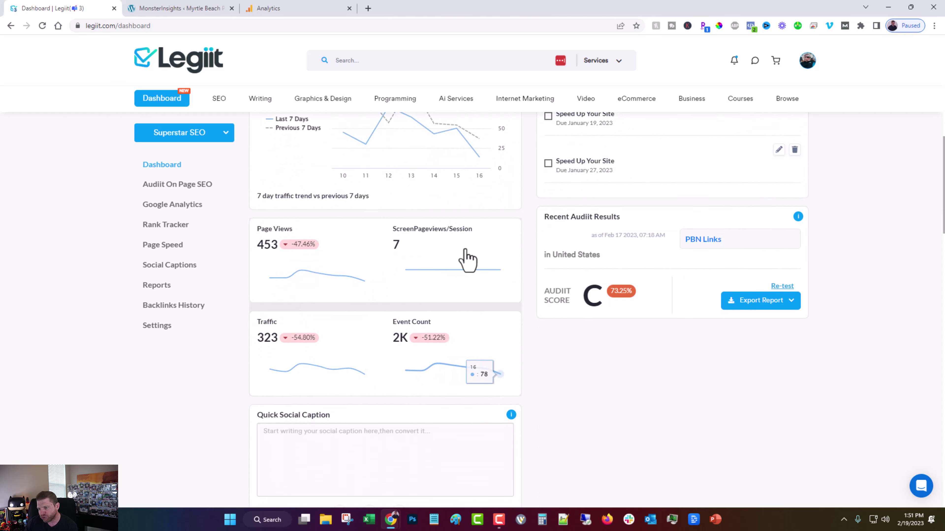
scroll(369, 278, down, 1)
scroll(368, 278, up, 6)
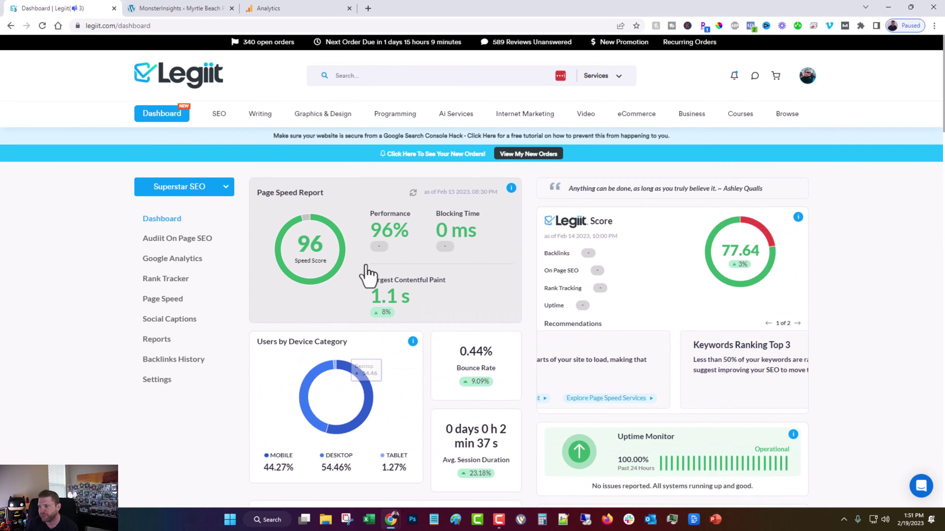
scroll(369, 275, down, 1)
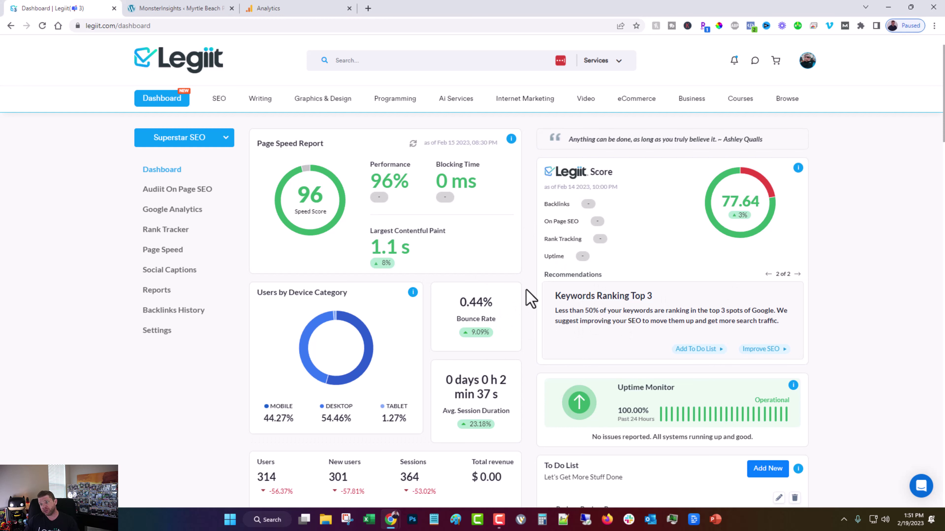
scroll(433, 289, down, 15)
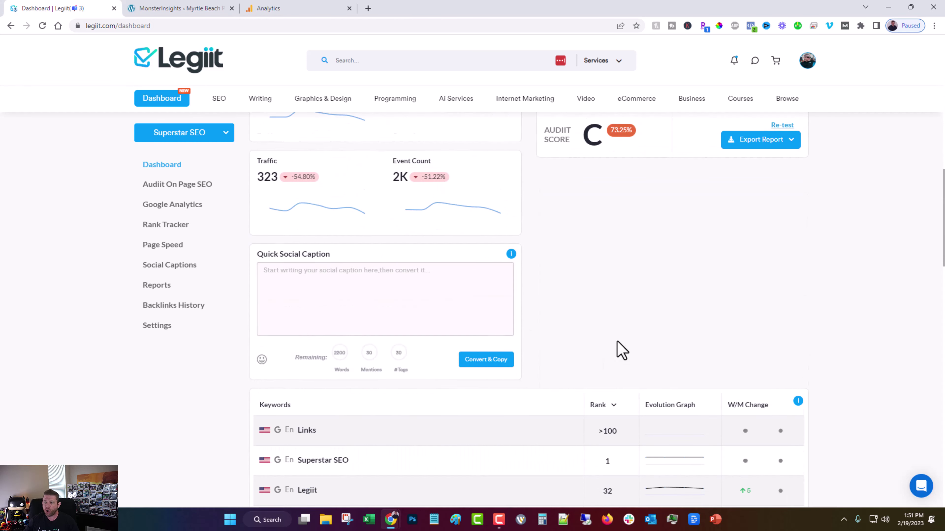
scroll(620, 350, down, 20)
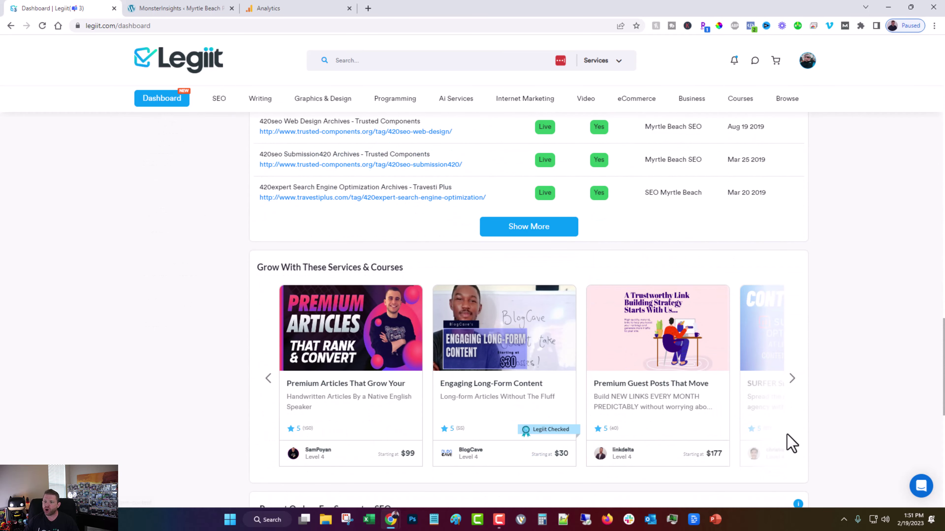
scroll(781, 382, down, 8)
scroll(587, 391, up, 15)
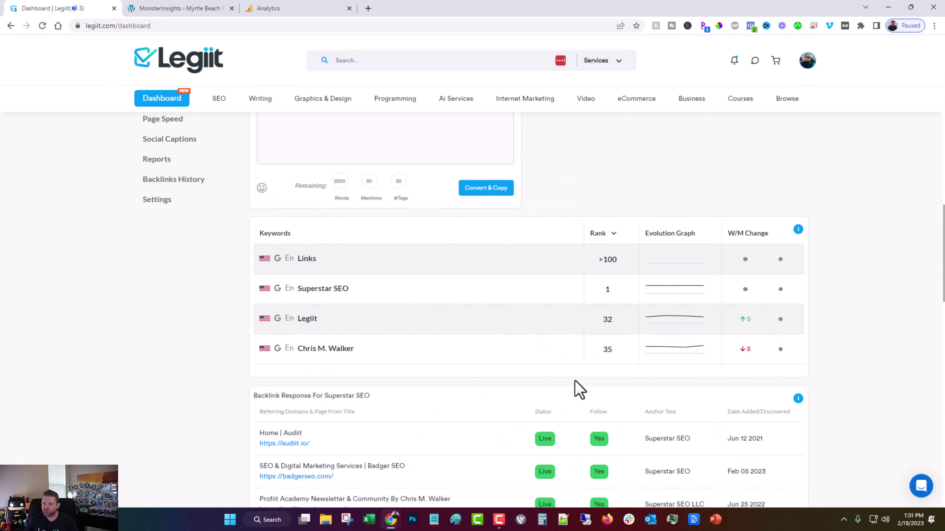
scroll(579, 389, up, 15)
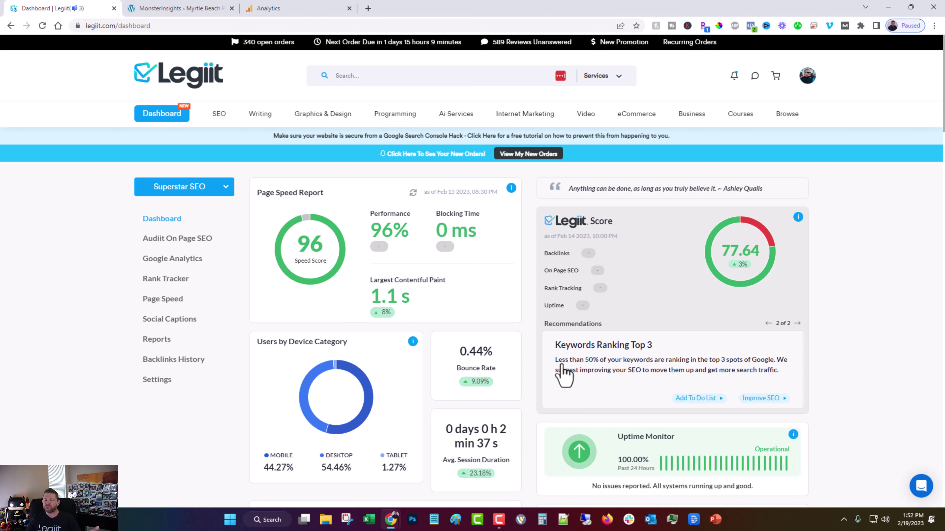
scroll(582, 371, down, 4)
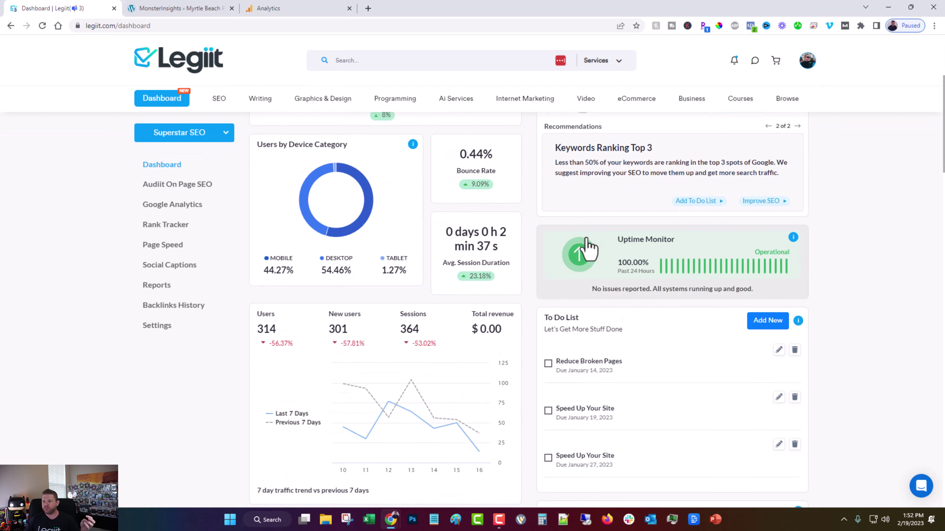
scroll(591, 249, down, 3)
scroll(639, 327, down, 4)
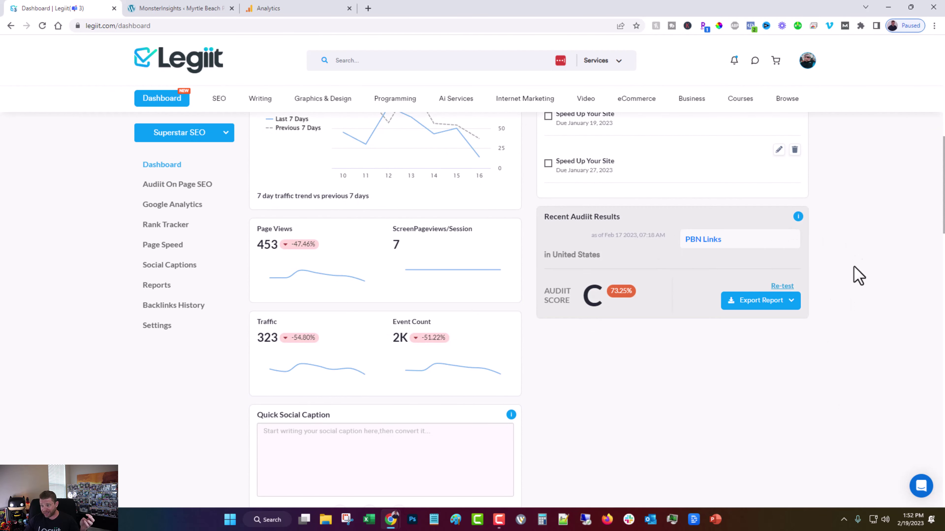
scroll(723, 292, up, 1)
scroll(721, 294, down, 8)
scroll(642, 290, up, 4)
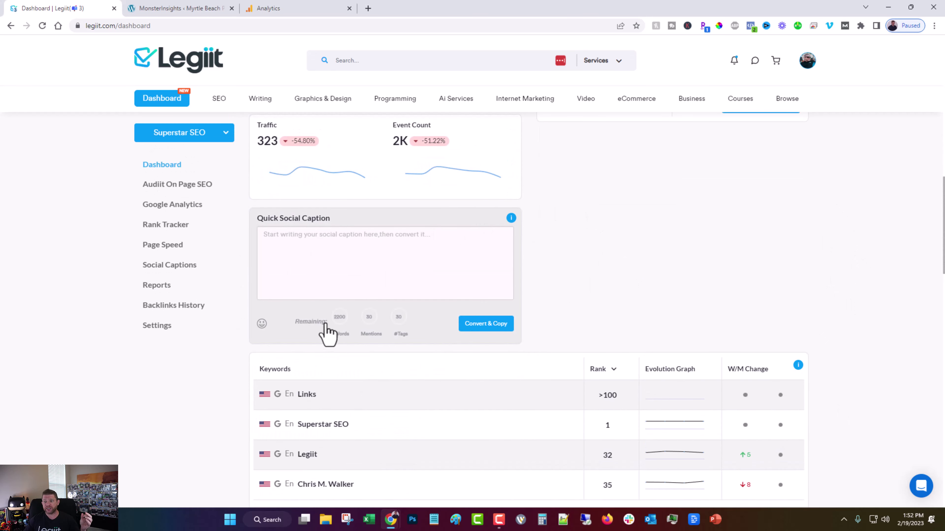
scroll(491, 272, down, 5)
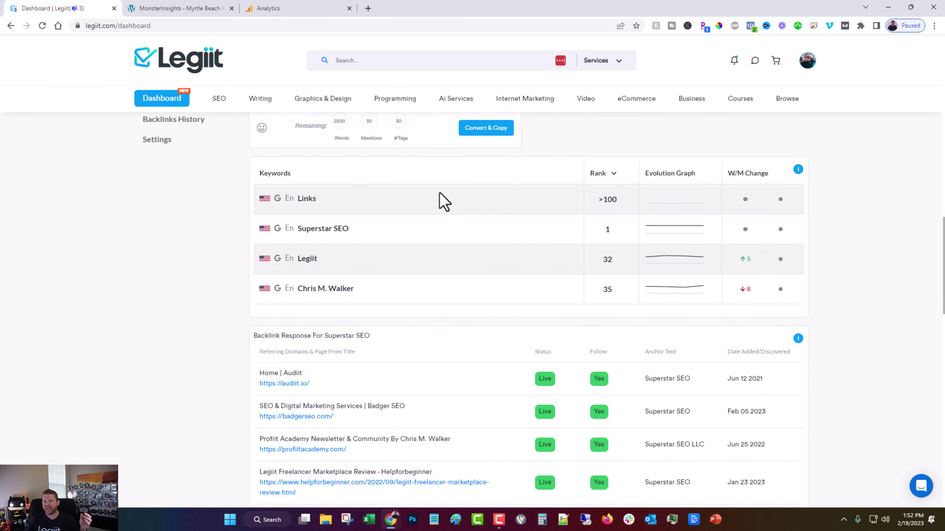
scroll(463, 297, down, 8)
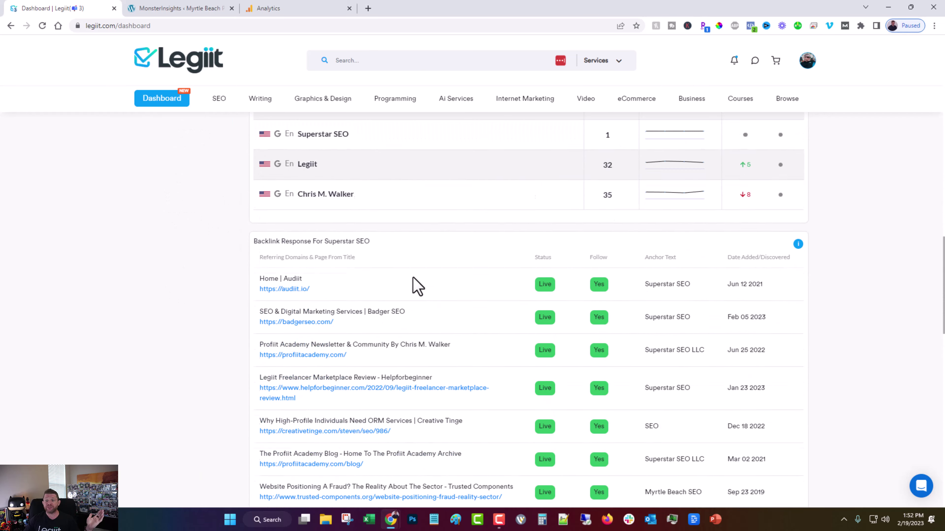
scroll(459, 312, down, 13)
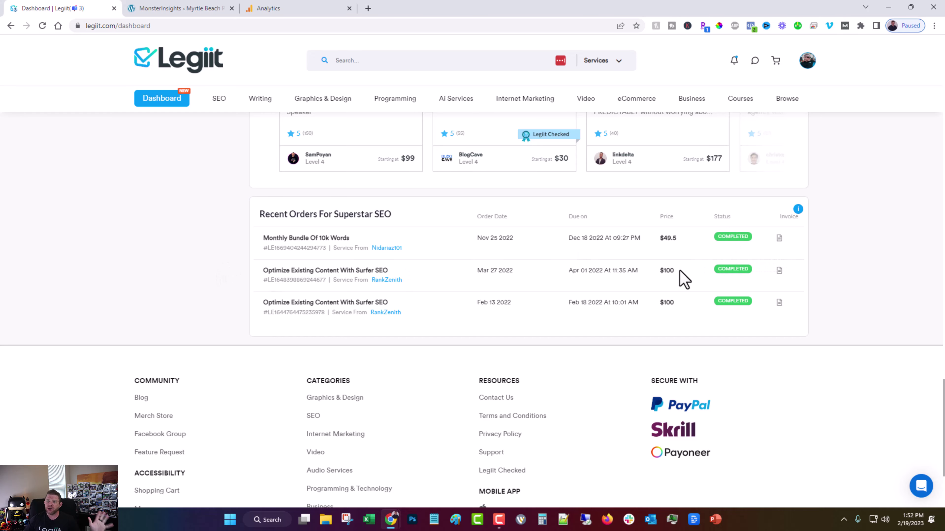
scroll(346, 366, up, 15)
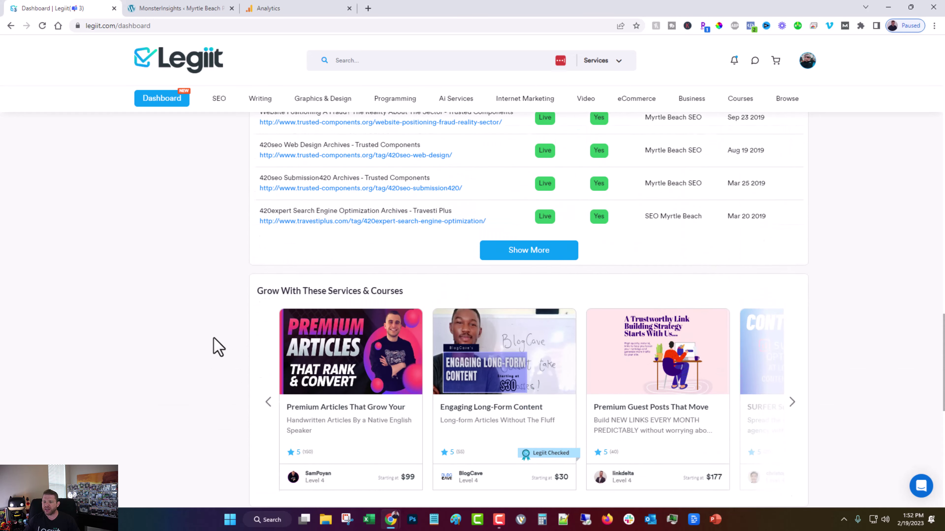
Open the Audiit On Page SEO report for superstarseo.com, graded C at 74.65%
click(176, 186)
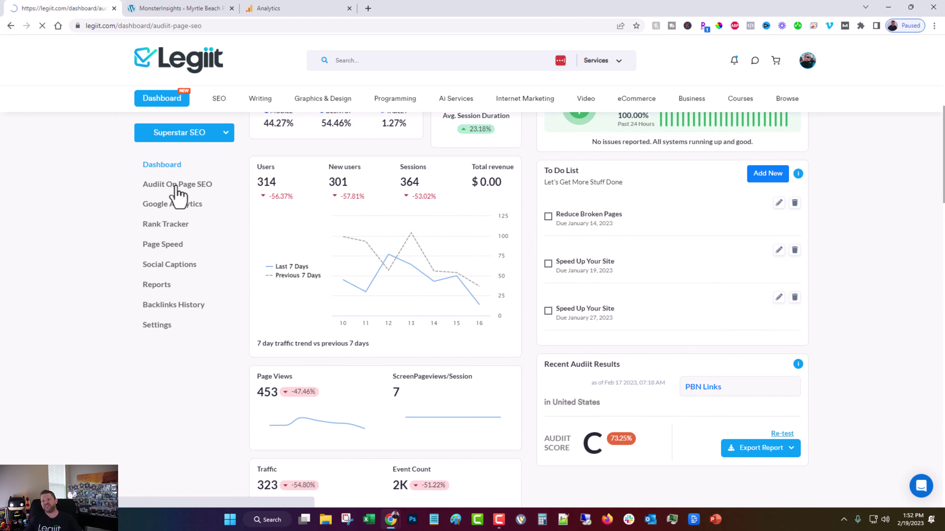
scroll(179, 198, down, 15)
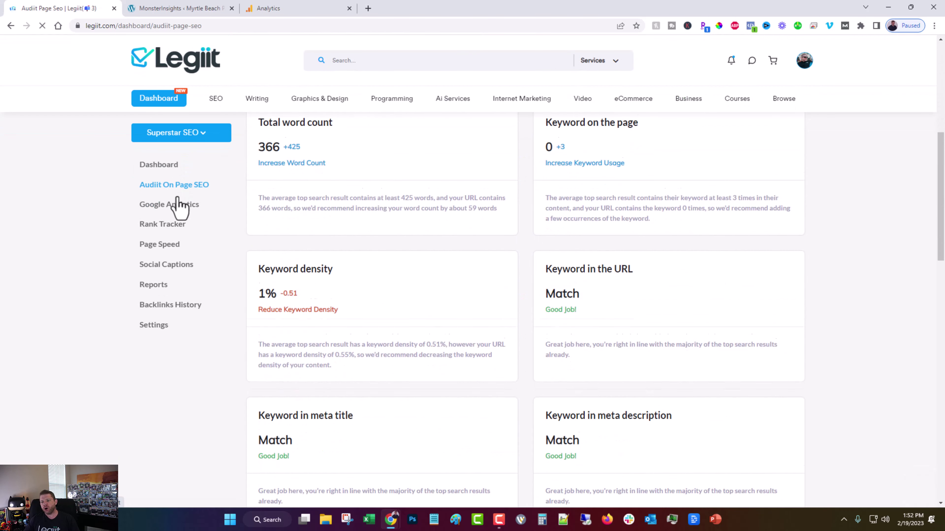
scroll(261, 242, down, 8)
scroll(628, 438, up, 4)
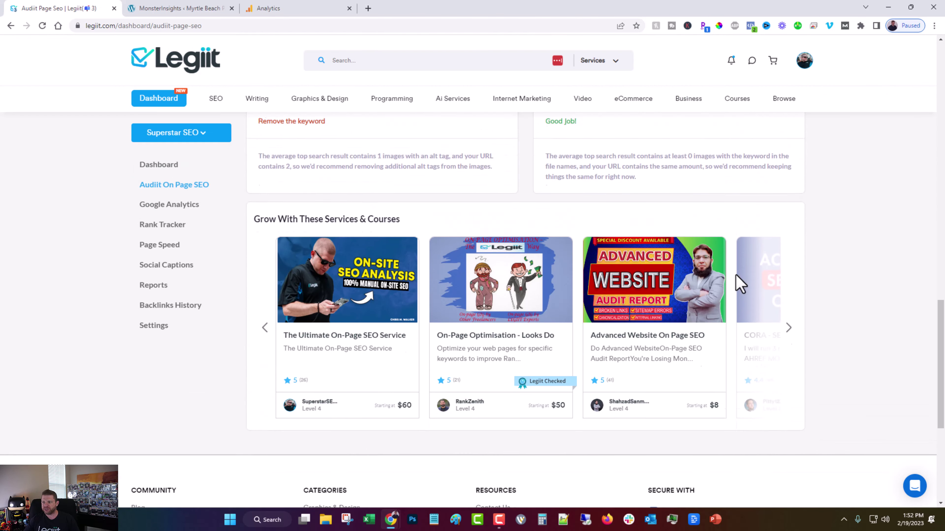
scroll(529, 376, up, 10)
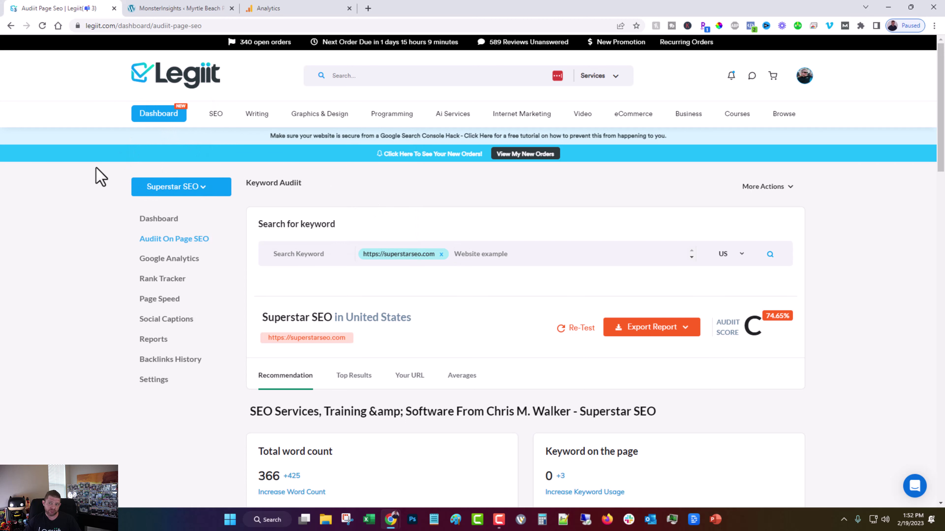
From all campaigns, open Manage Subscription to compare Free, Legiit Plus $27 and Agency $99 plans
drag(153, 26, 80, 25)
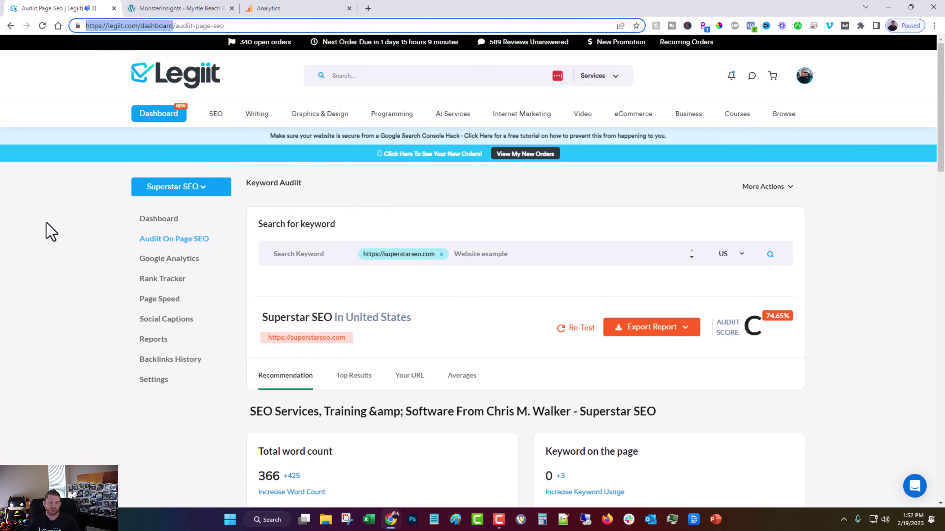
click(190, 188)
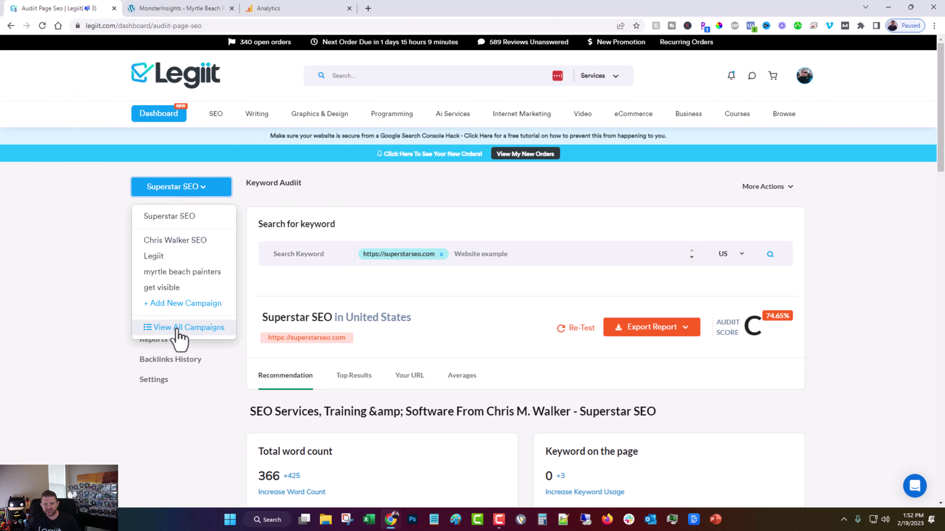
click(179, 329)
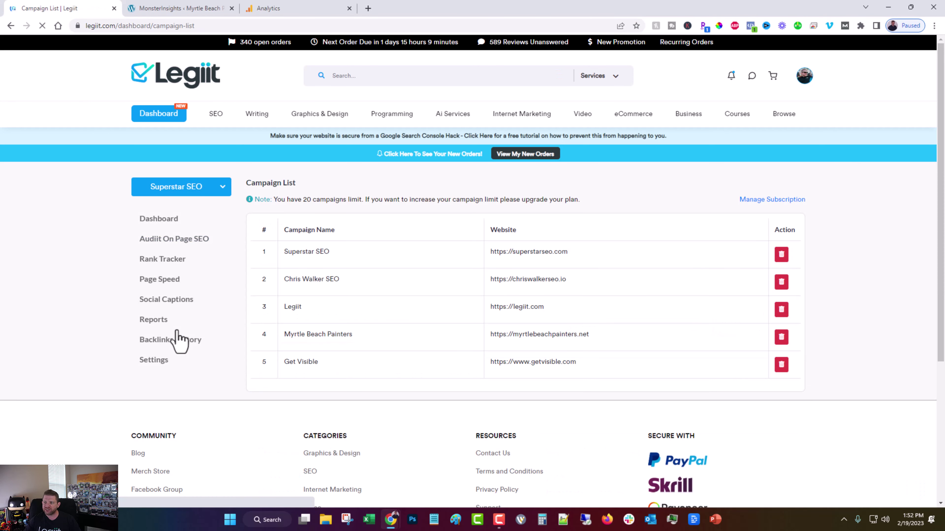
click(769, 202)
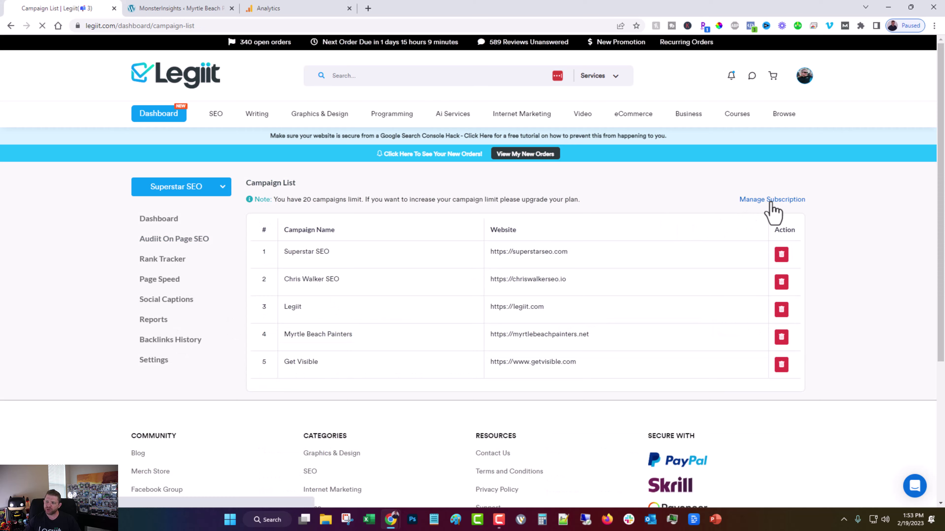
scroll(525, 186, down, 5)
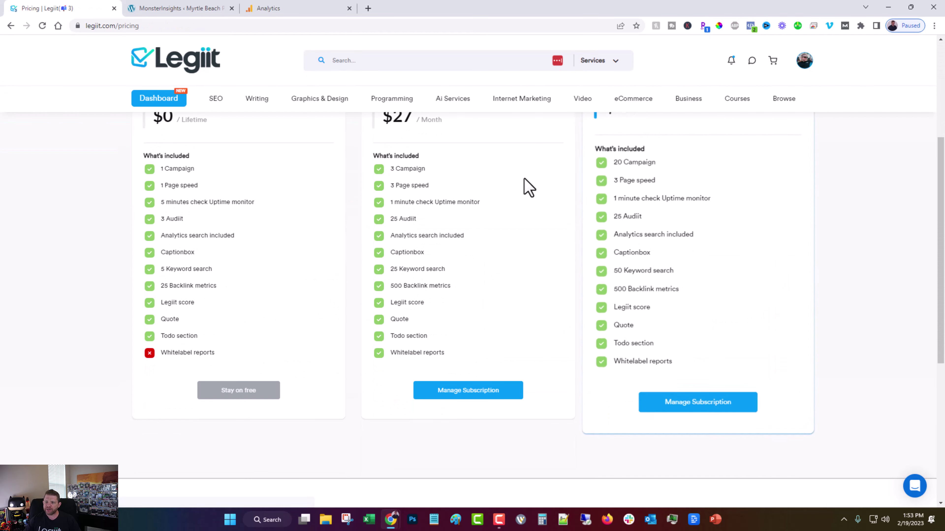
scroll(506, 186, up, 4)
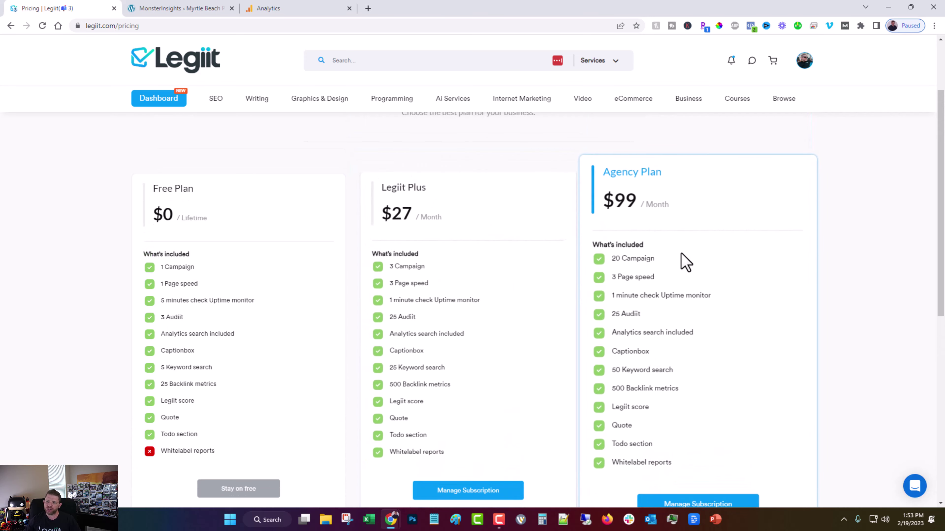
scroll(566, 291, up, 3)
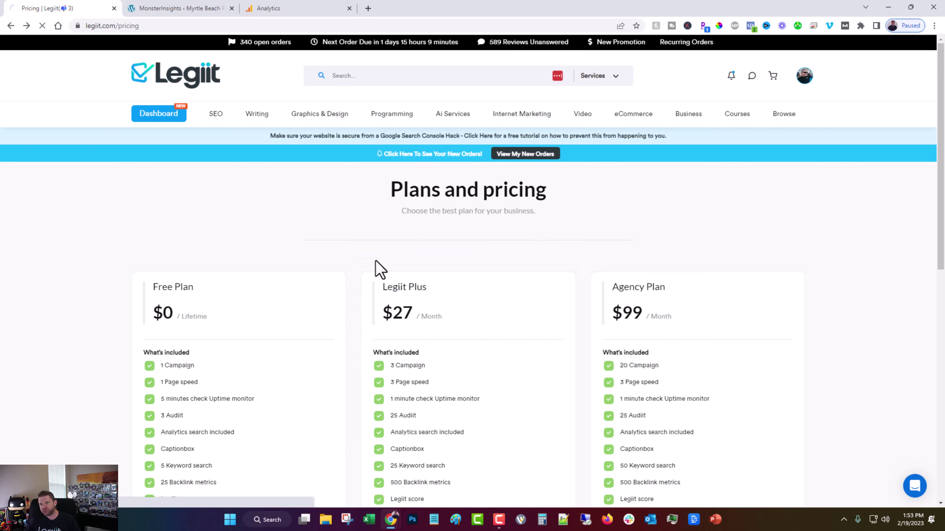
Return to the Superstar SEO dashboard and review keyword ranks and live backlinks
key(alt+Left)
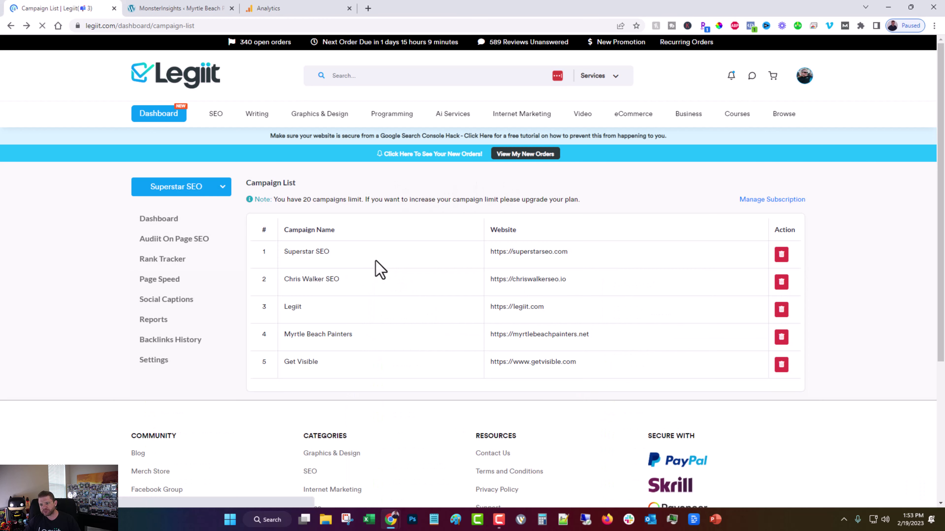
key(alt+Left)
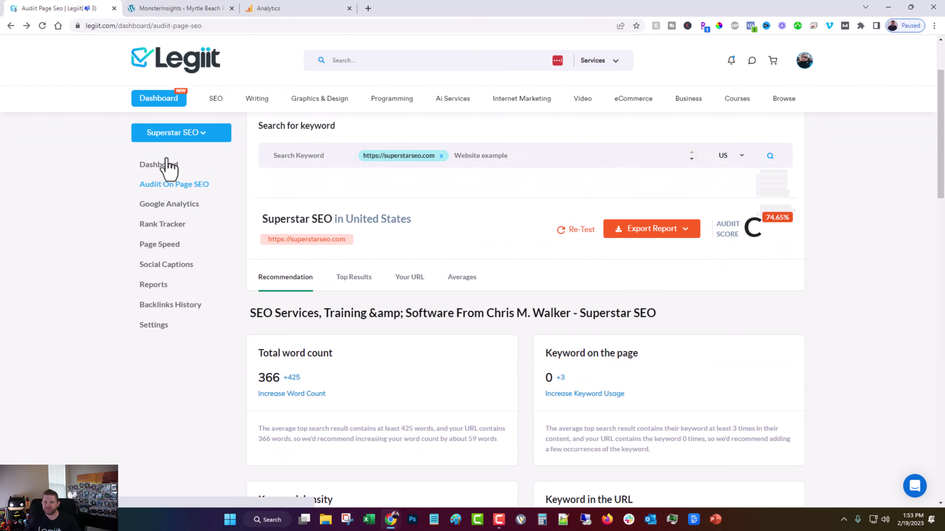
click(168, 165)
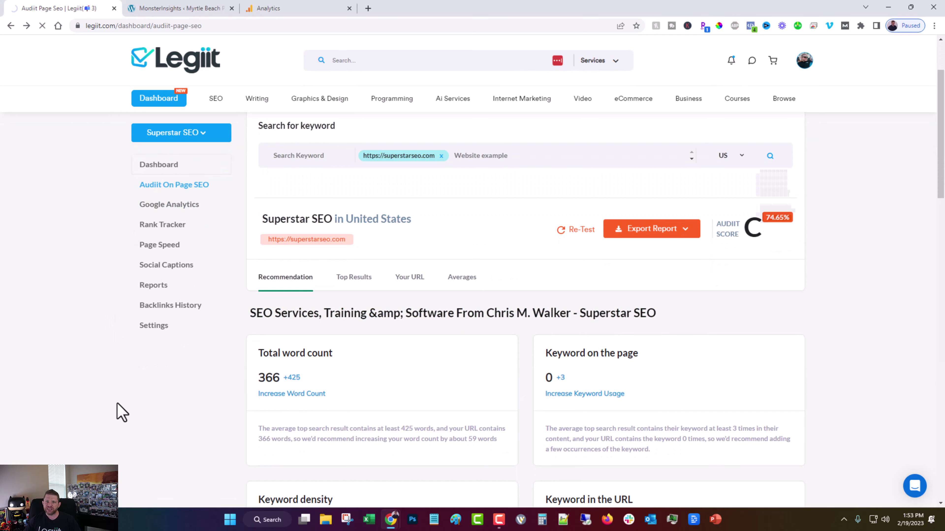
scroll(555, 386, down, 3)
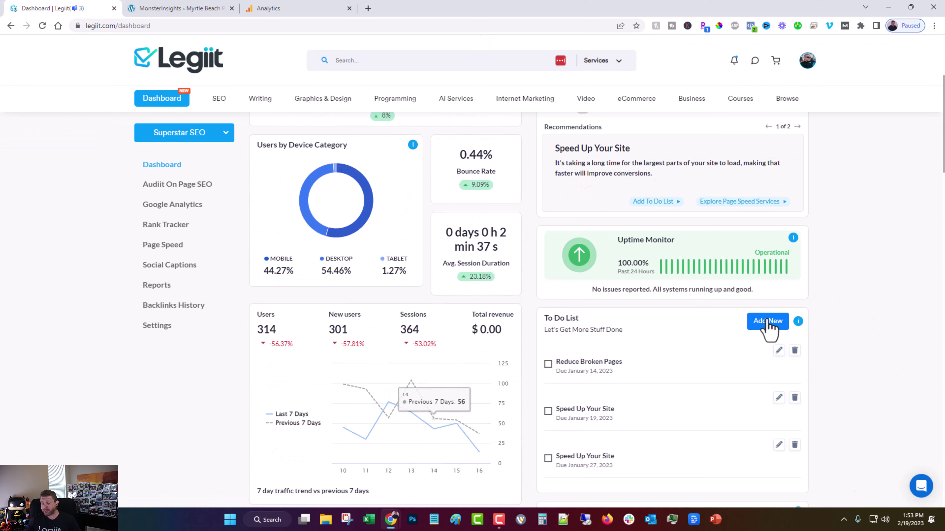
scroll(463, 344, down, 5)
scroll(573, 358, down, 10)
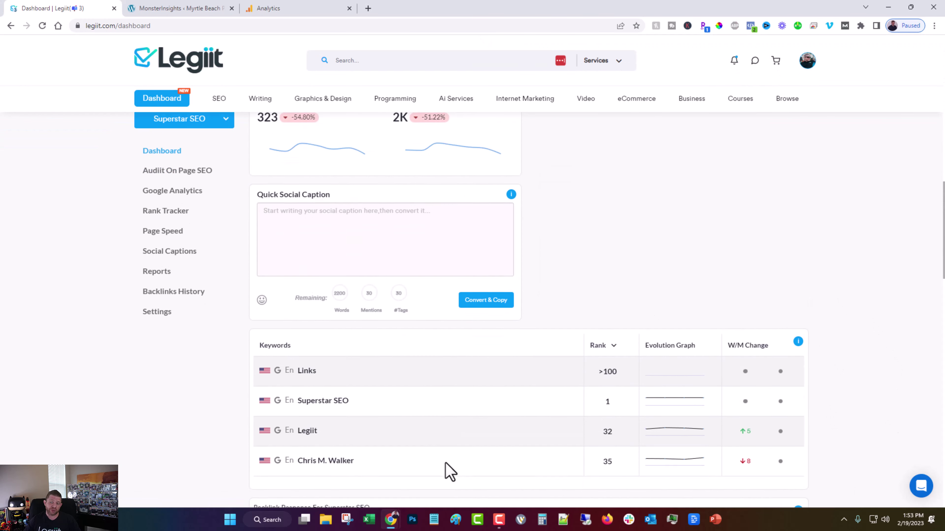
scroll(599, 344, up, 8)
scroll(725, 253, down, 5)
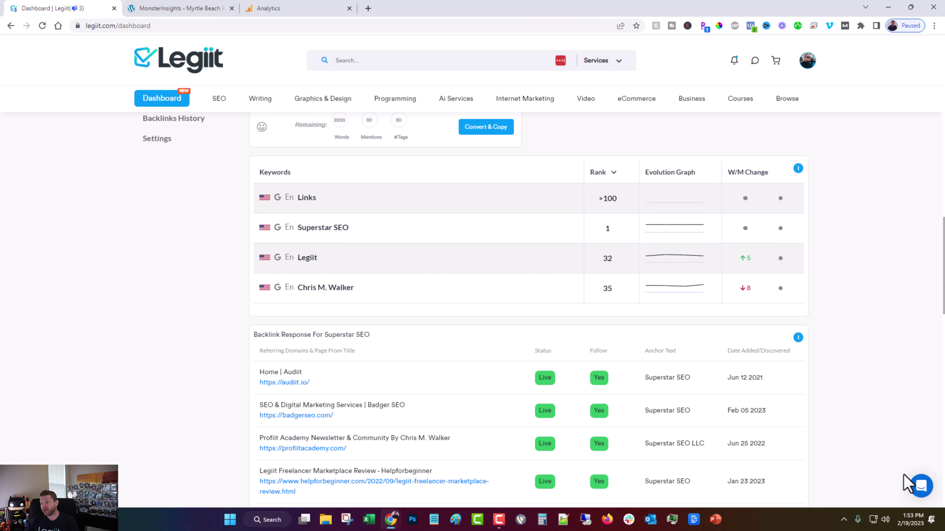
Start a new support chat conversation and send 'Hi I need your help again'
click(919, 491)
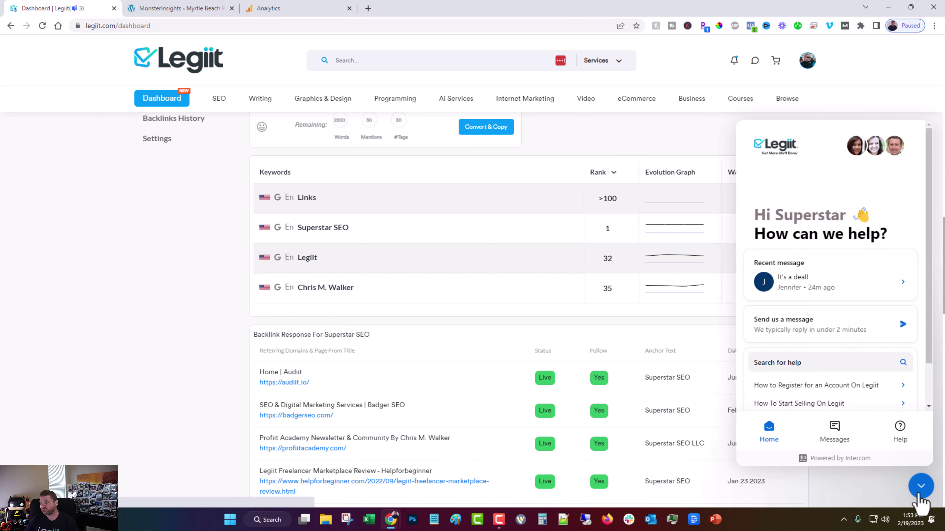
click(810, 324)
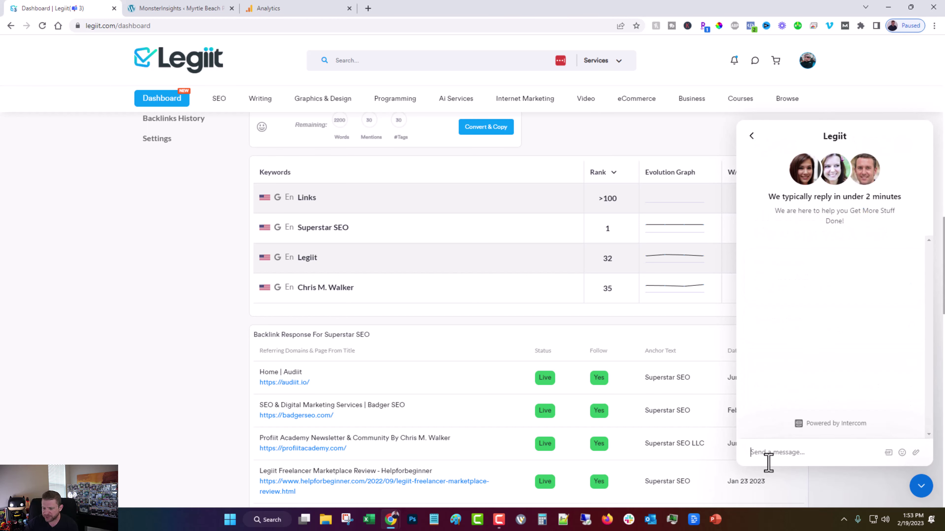
text(Hi I)
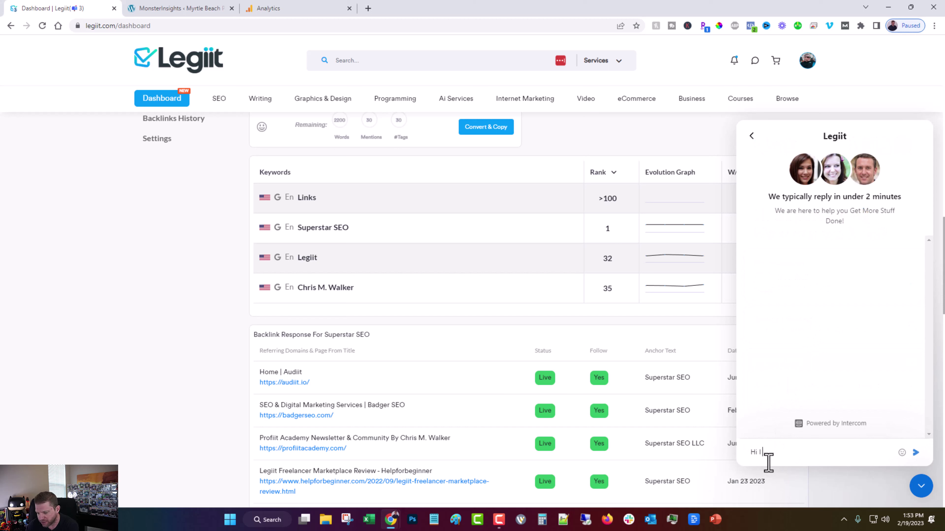
text( need your help )
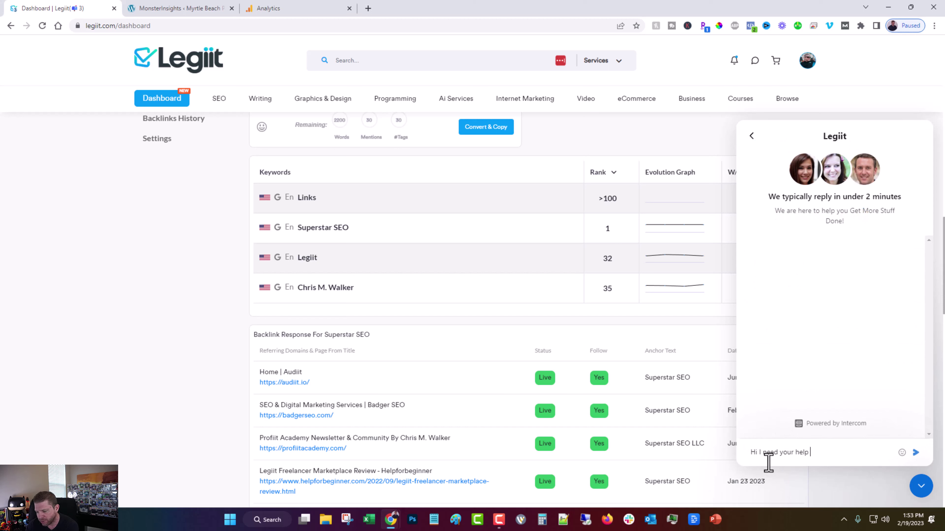
text(again)
key(Return)
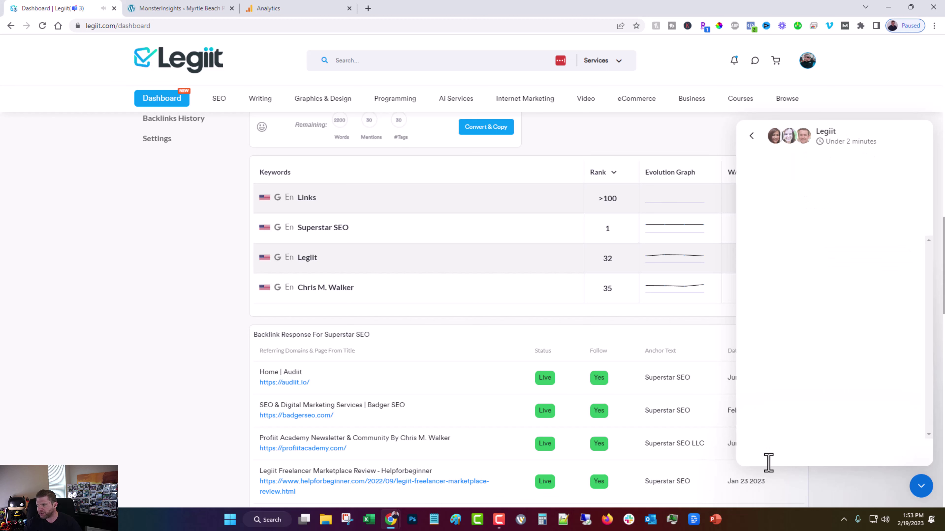